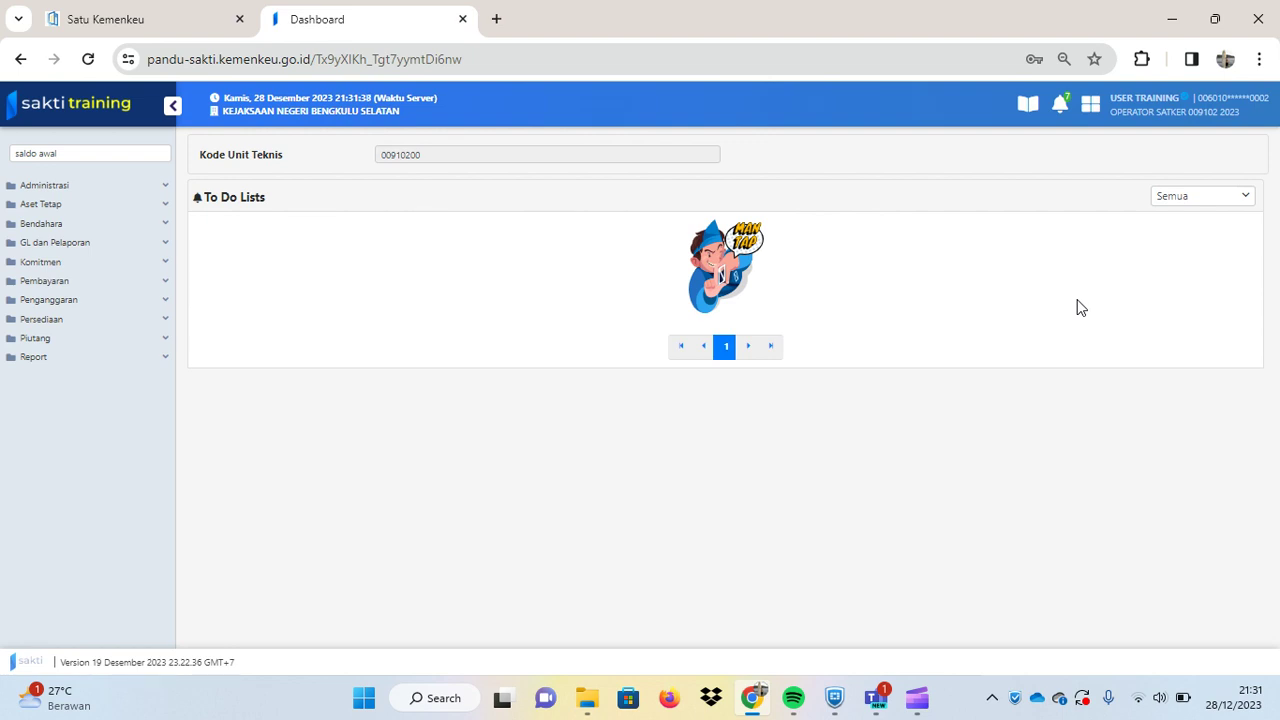
- Open Bendahara > Setoran > Setoran UP/TUP/PNBP Bendahara Pengeluaran and start a new entry with Rekam
click(110, 226)
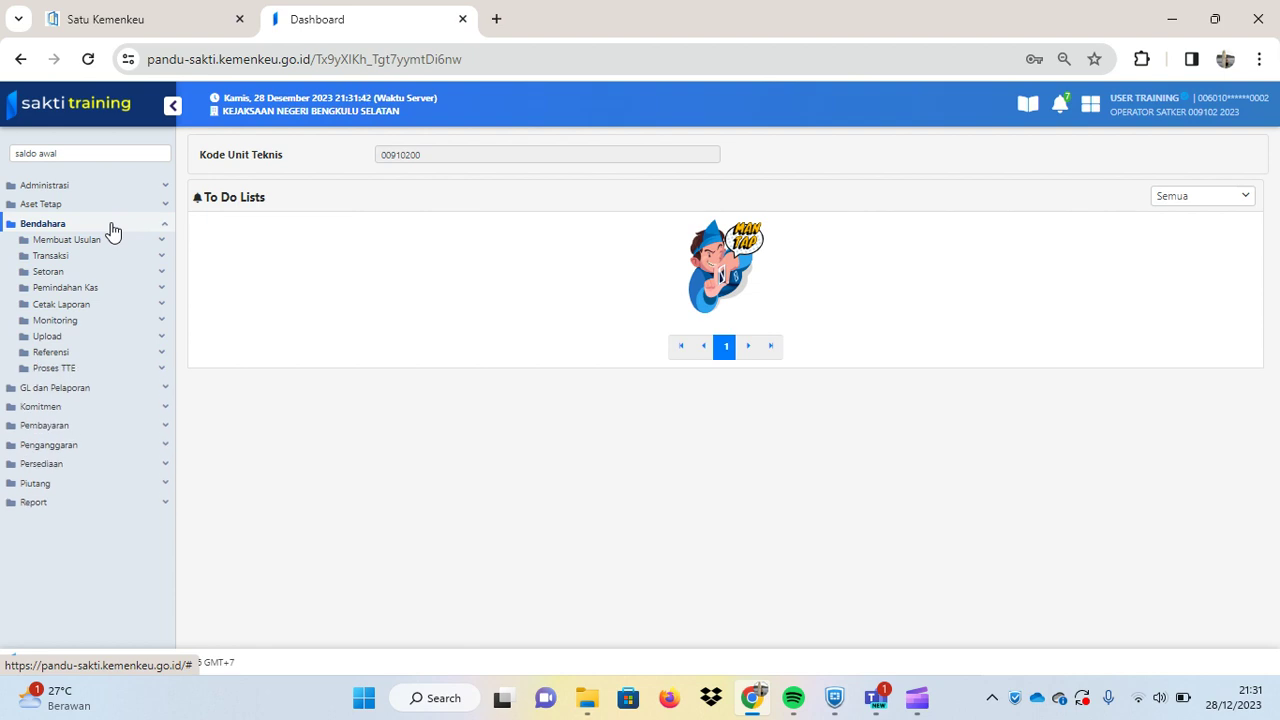
click(97, 274)
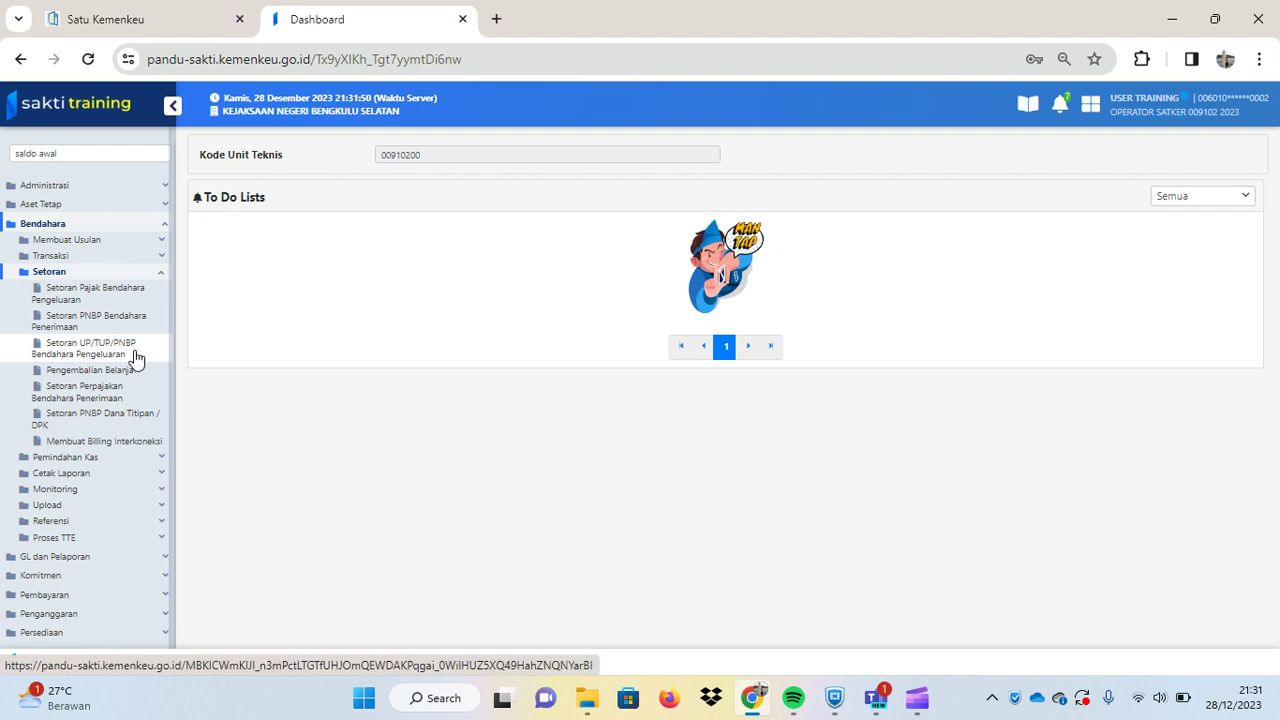
click(136, 358)
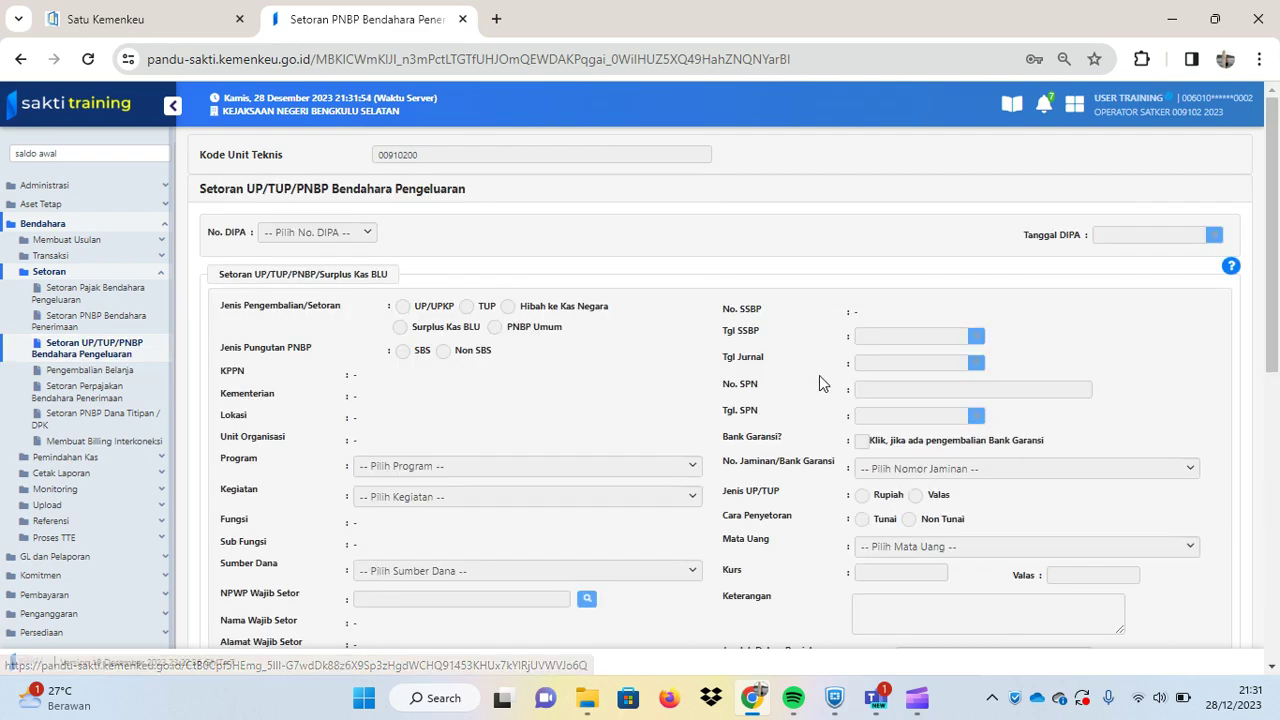
scroll(819, 375, down, 10)
scroll(819, 374, down, 1)
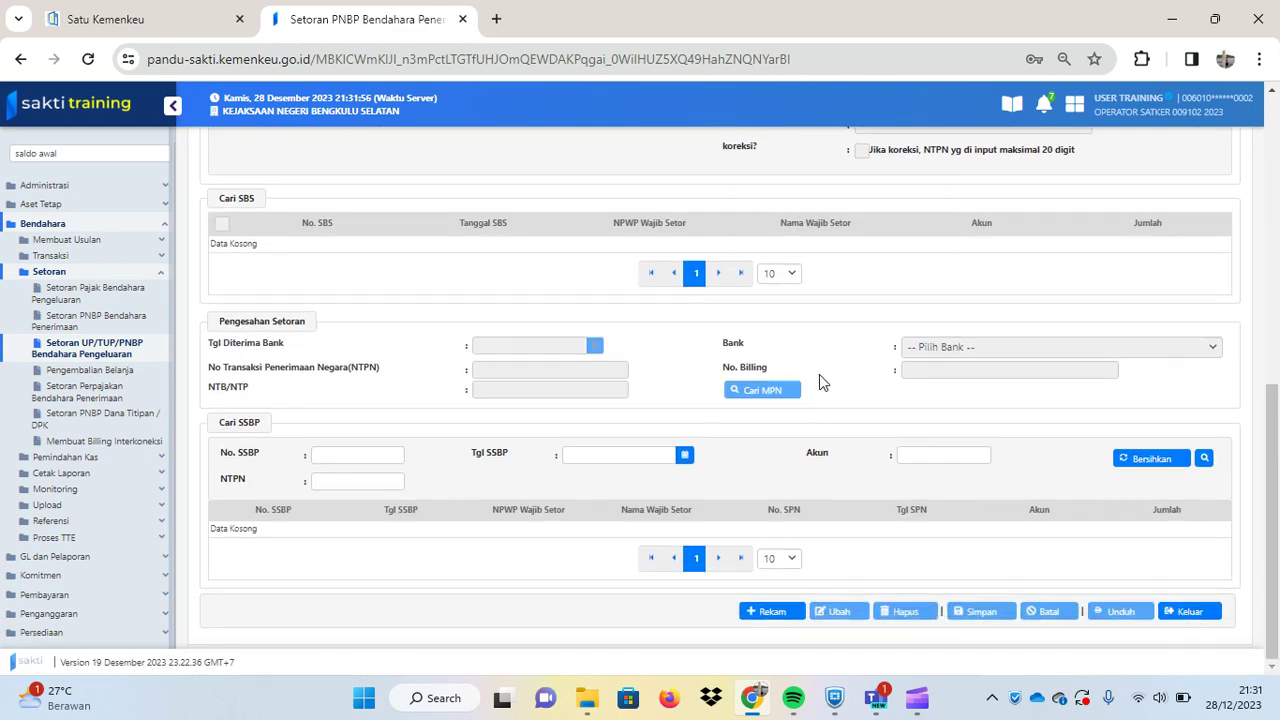
click(784, 611)
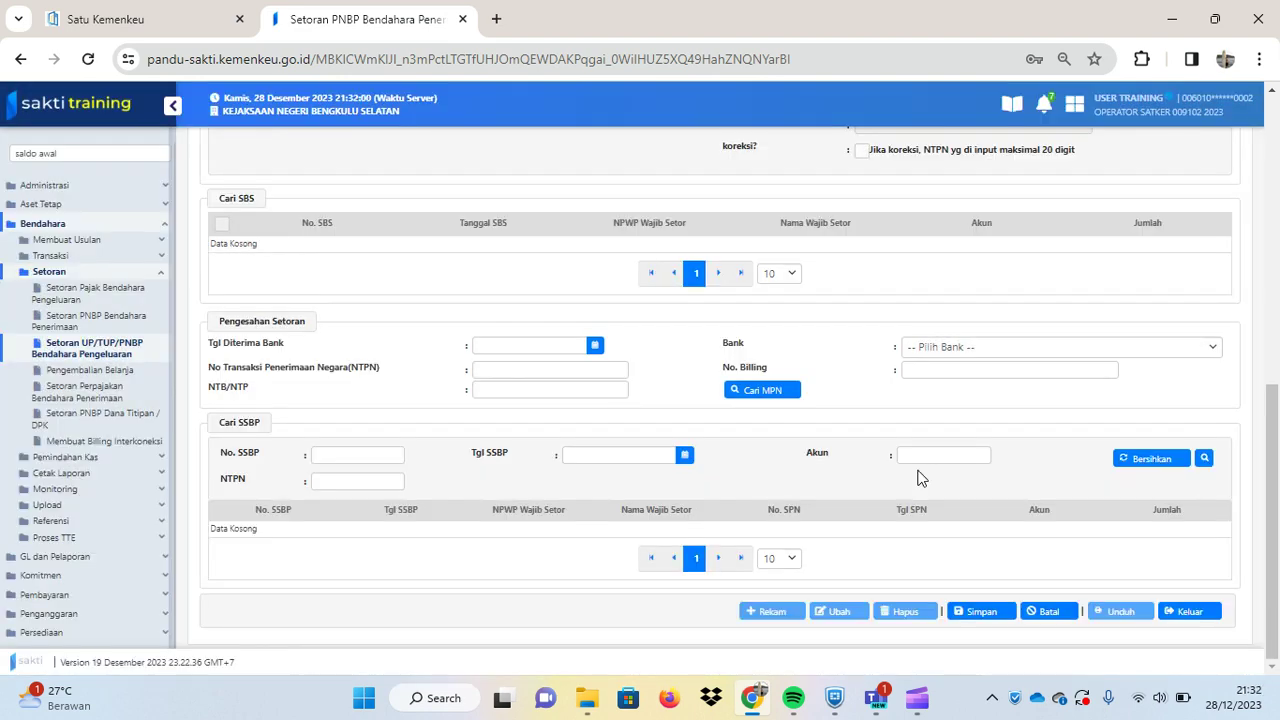
scroll(920, 478, up, 10)
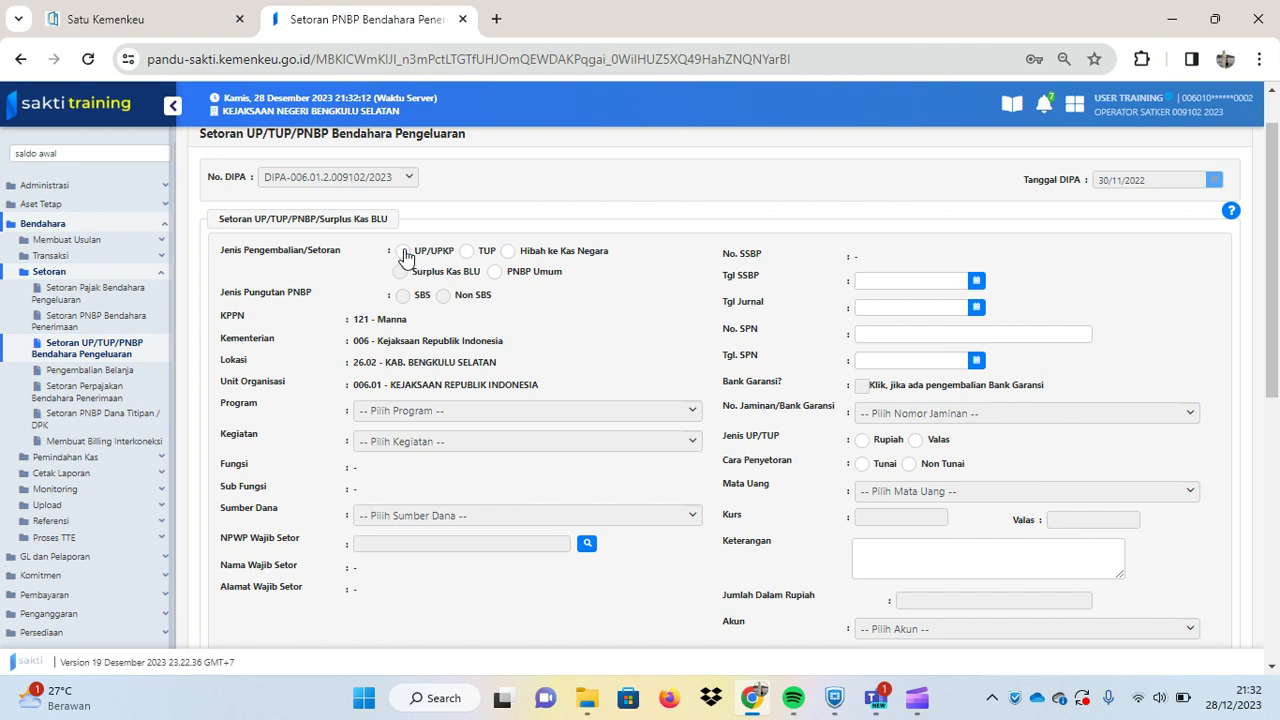
- Mark the deposit as UP/UPKP and try RM, then PNP, as the funding source
click(404, 252)
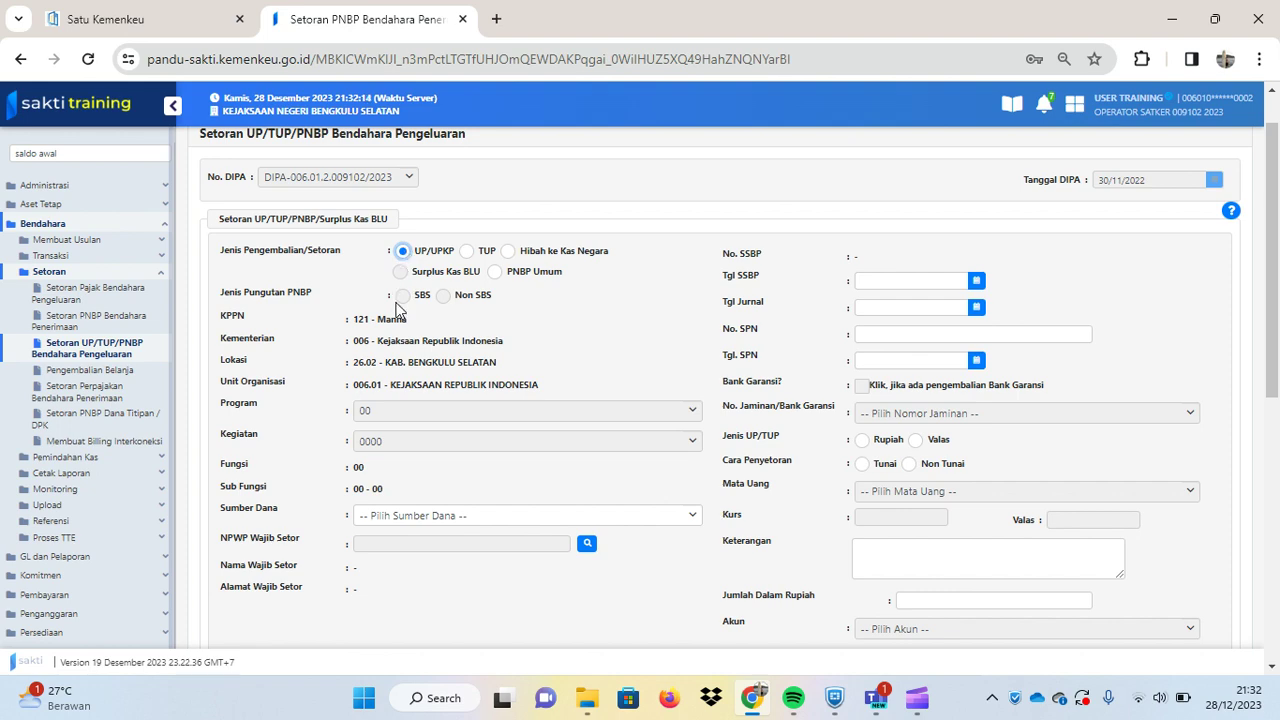
scroll(412, 405, down, 1)
click(418, 428)
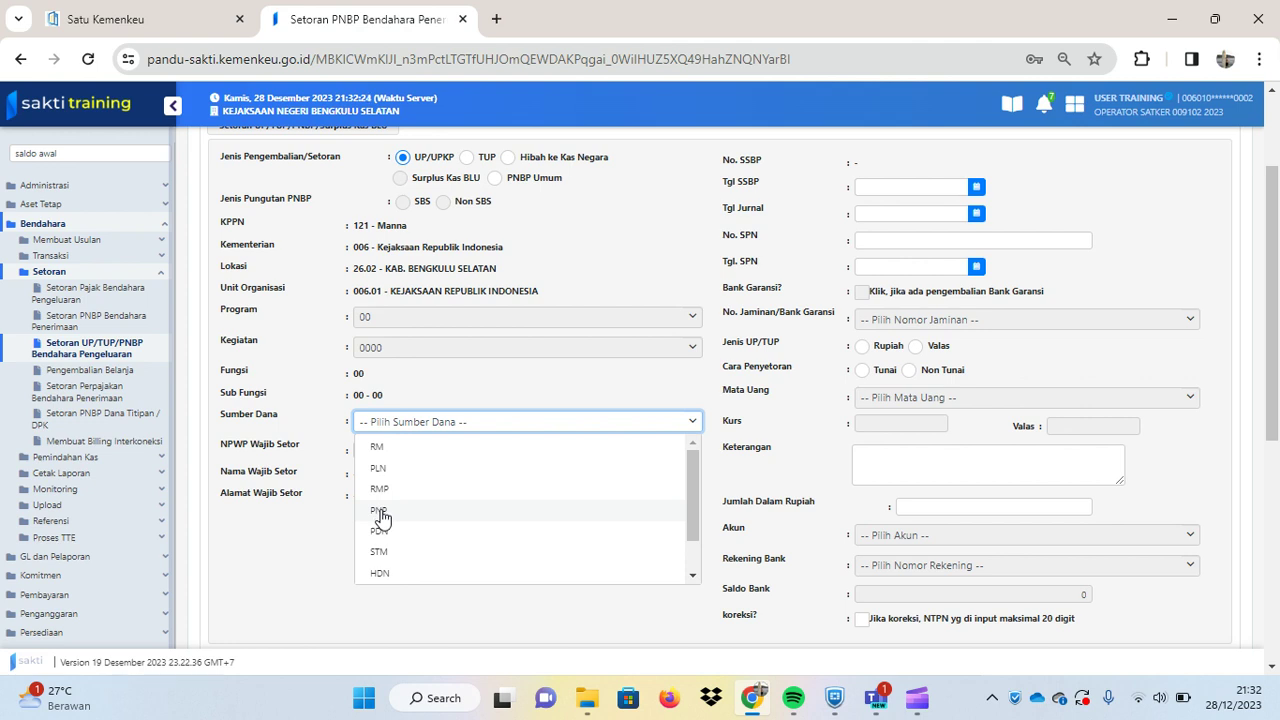
click(391, 449)
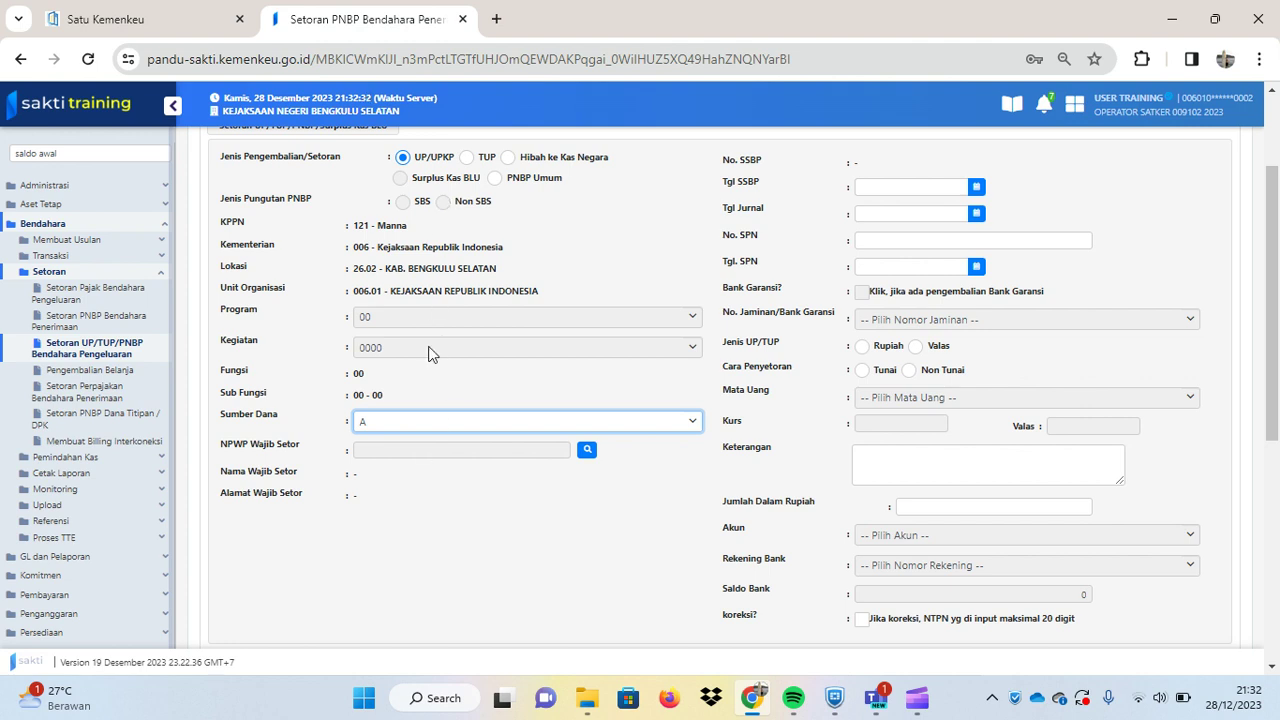
click(420, 420)
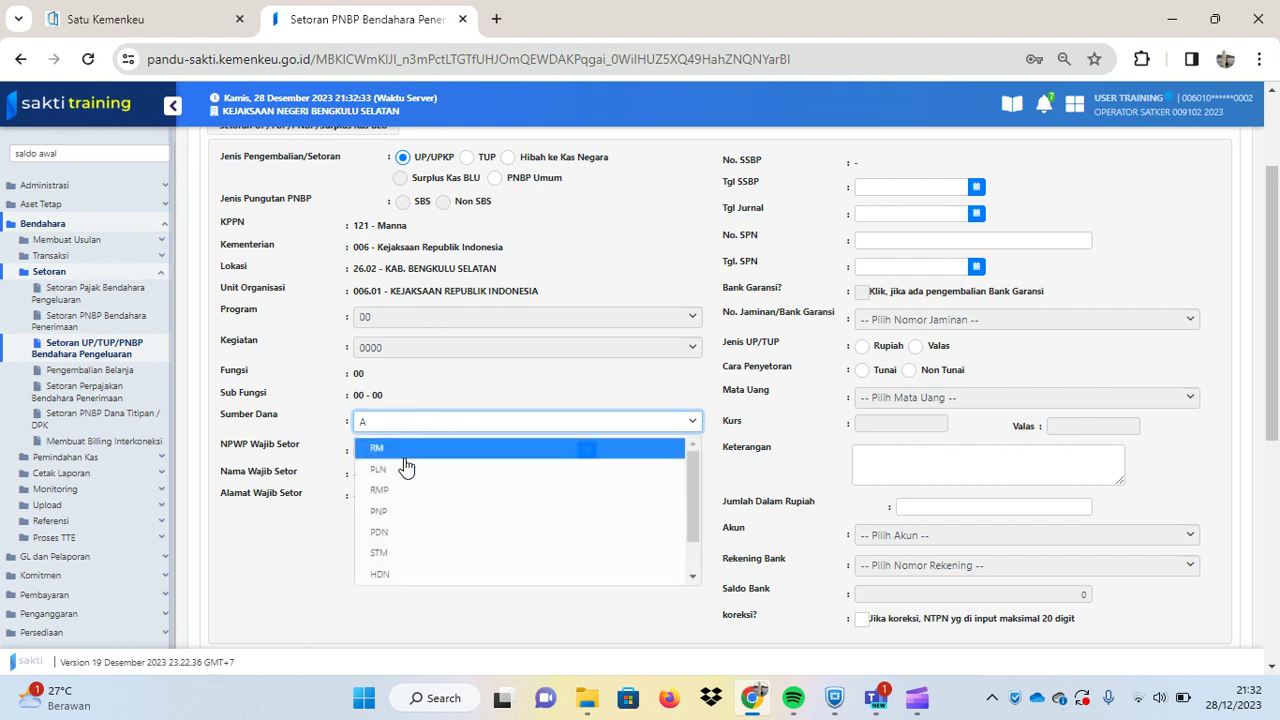
click(391, 518)
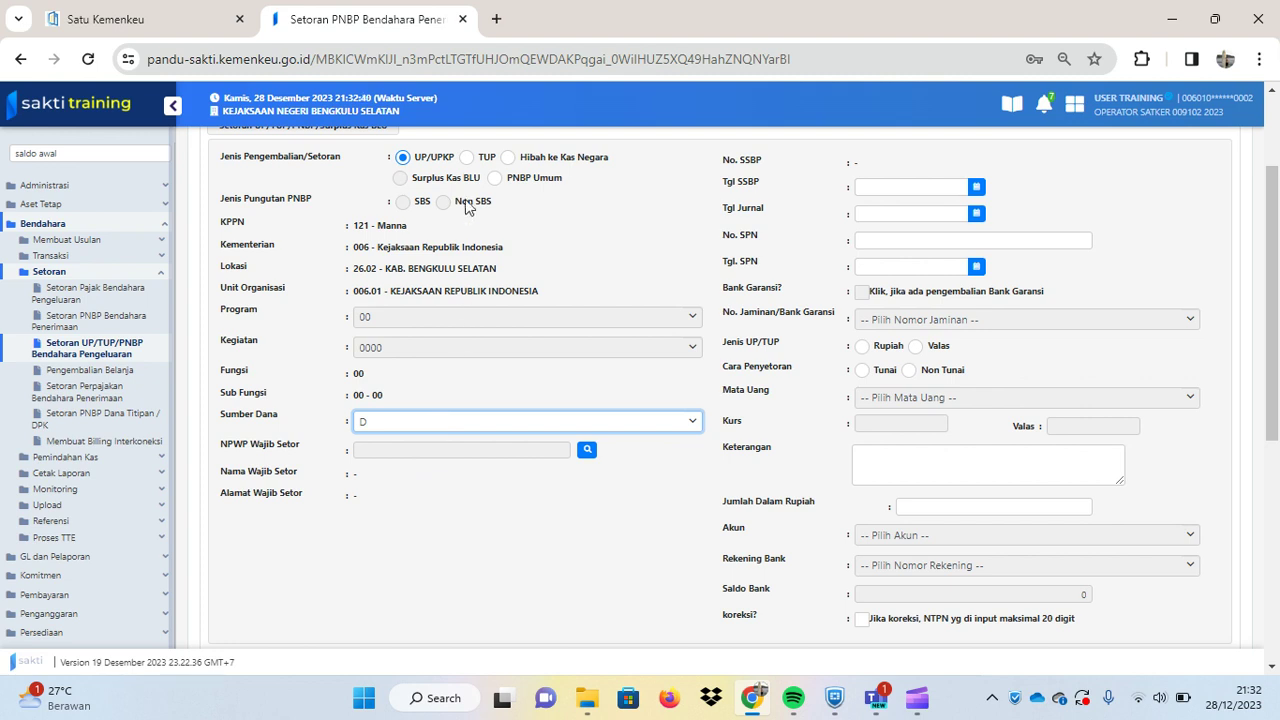
- Switch the type to TUP and back to UP/UPKP, leaving funding source A selected
click(466, 158)
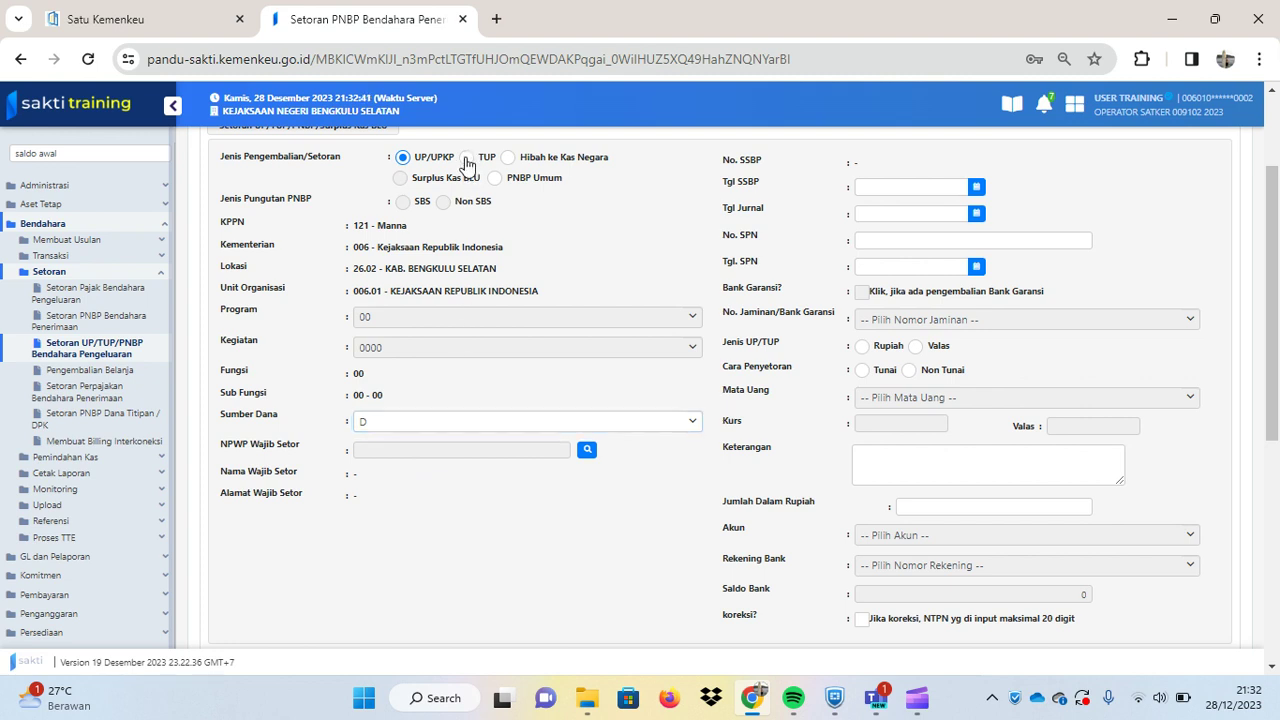
click(420, 426)
text(A)
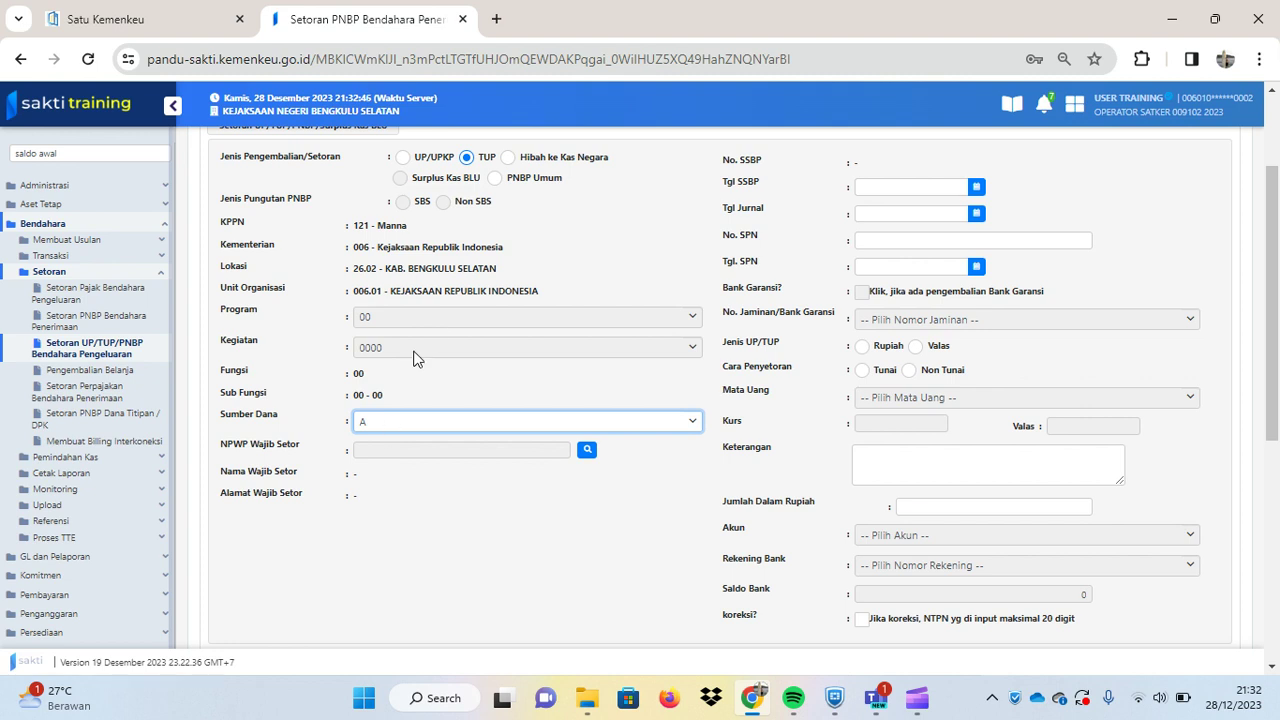
click(430, 423)
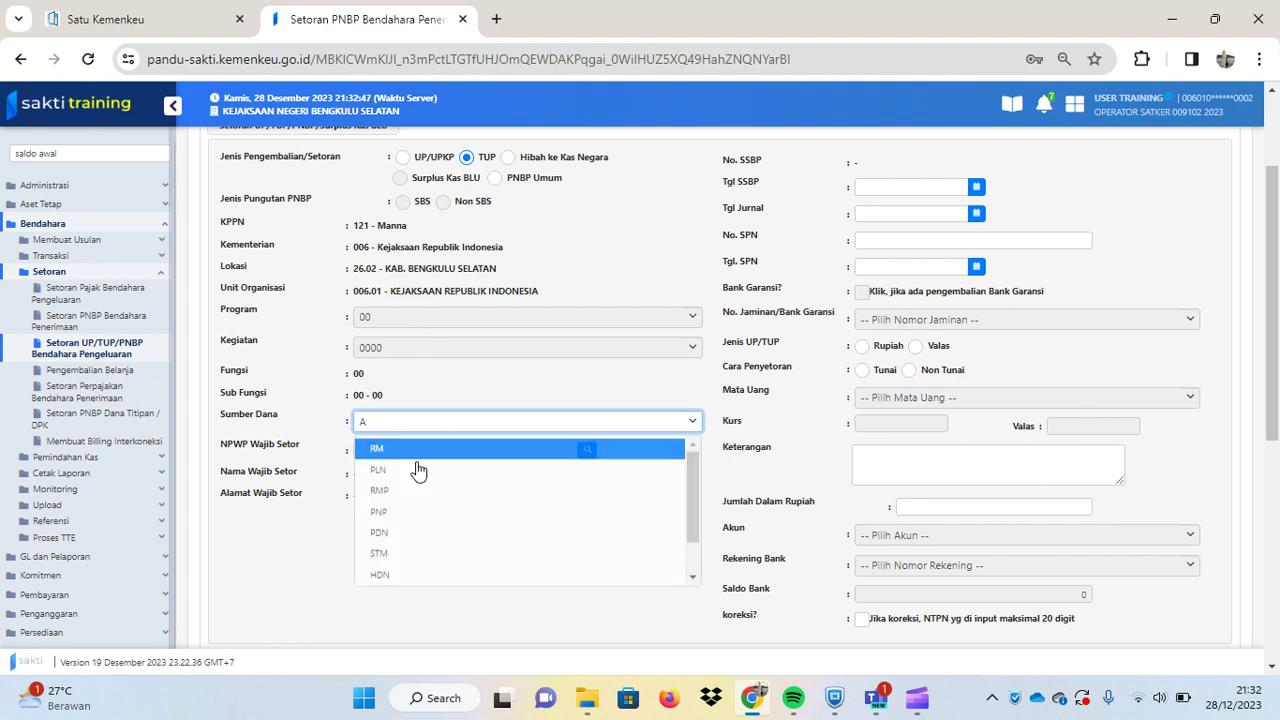
click(398, 518)
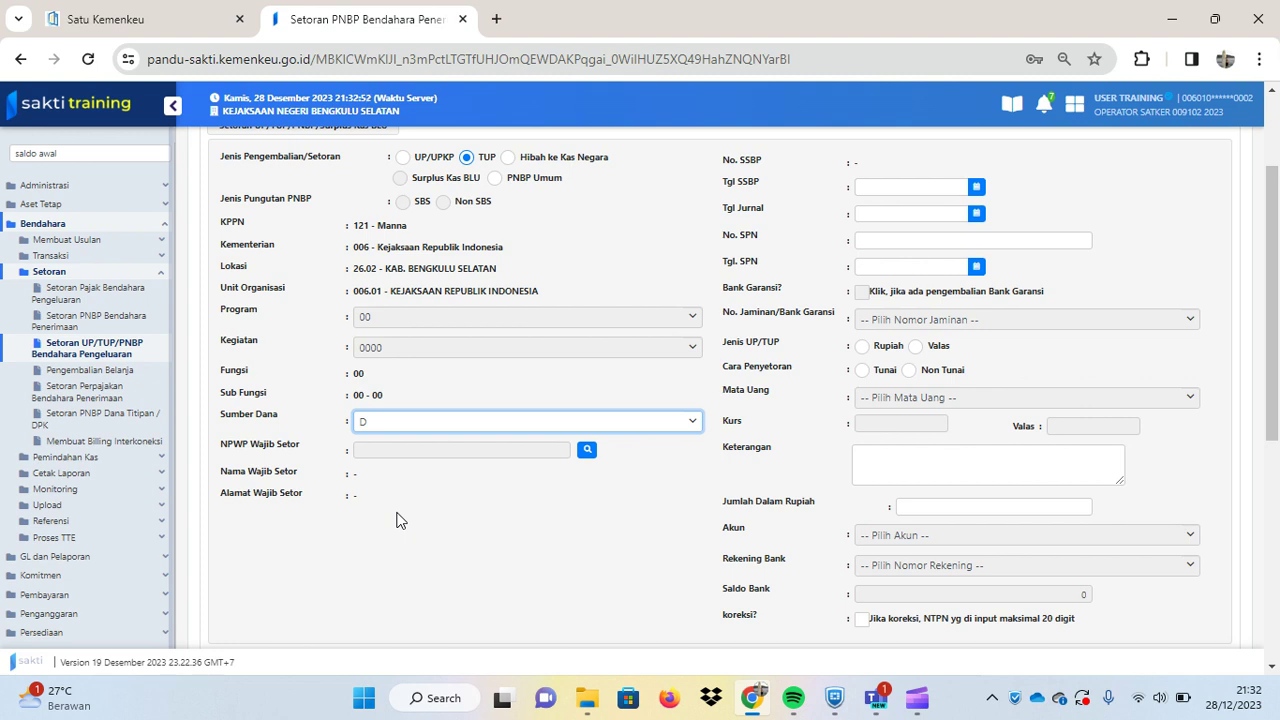
click(403, 158)
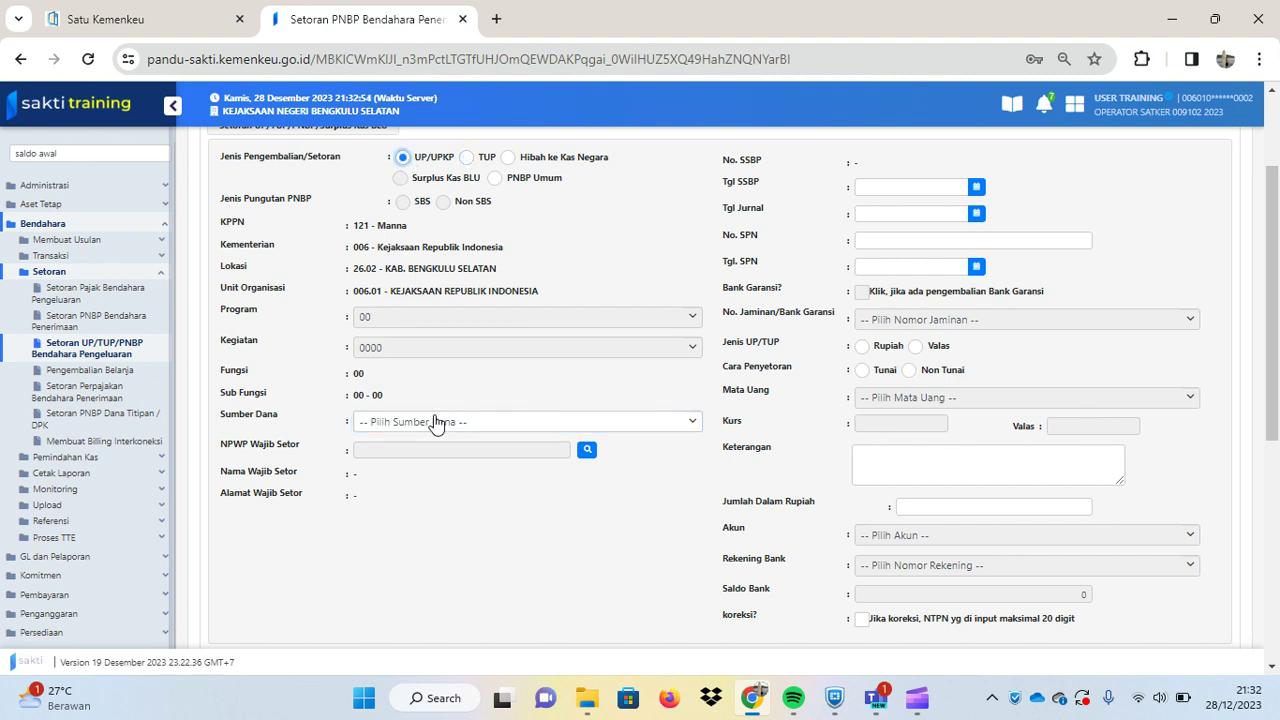
click(437, 424)
click(402, 447)
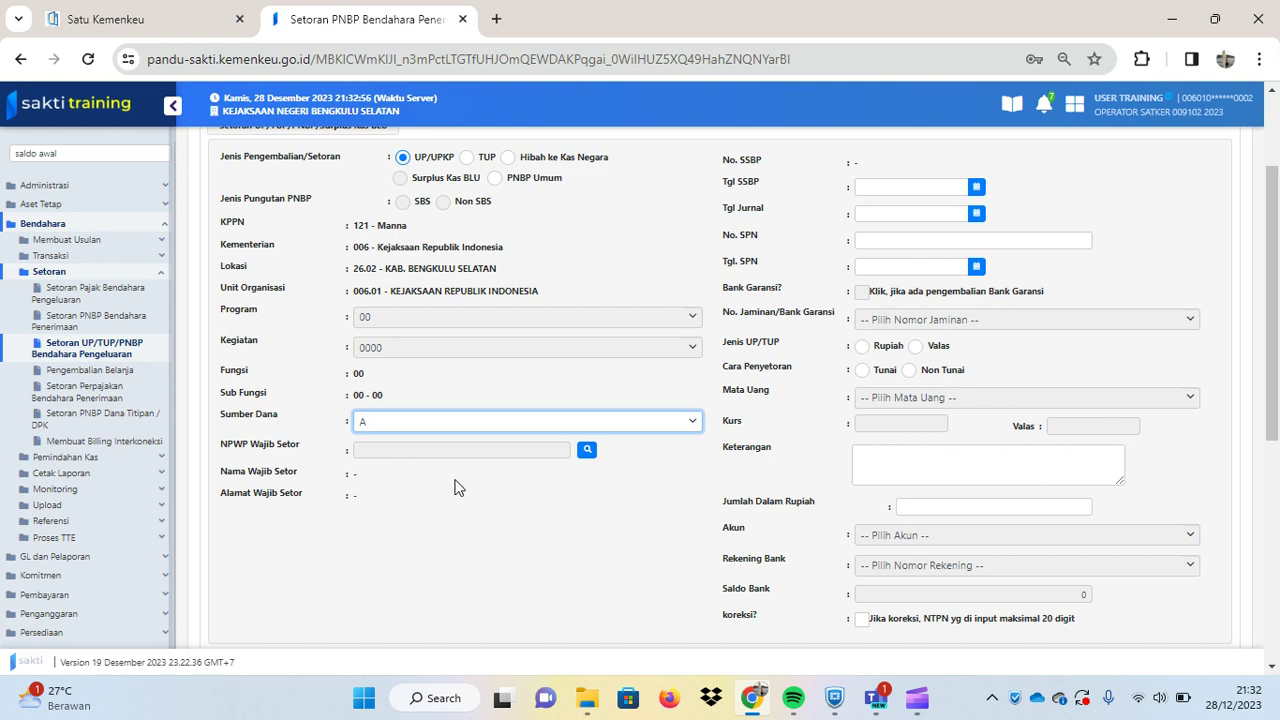
click(976, 189)
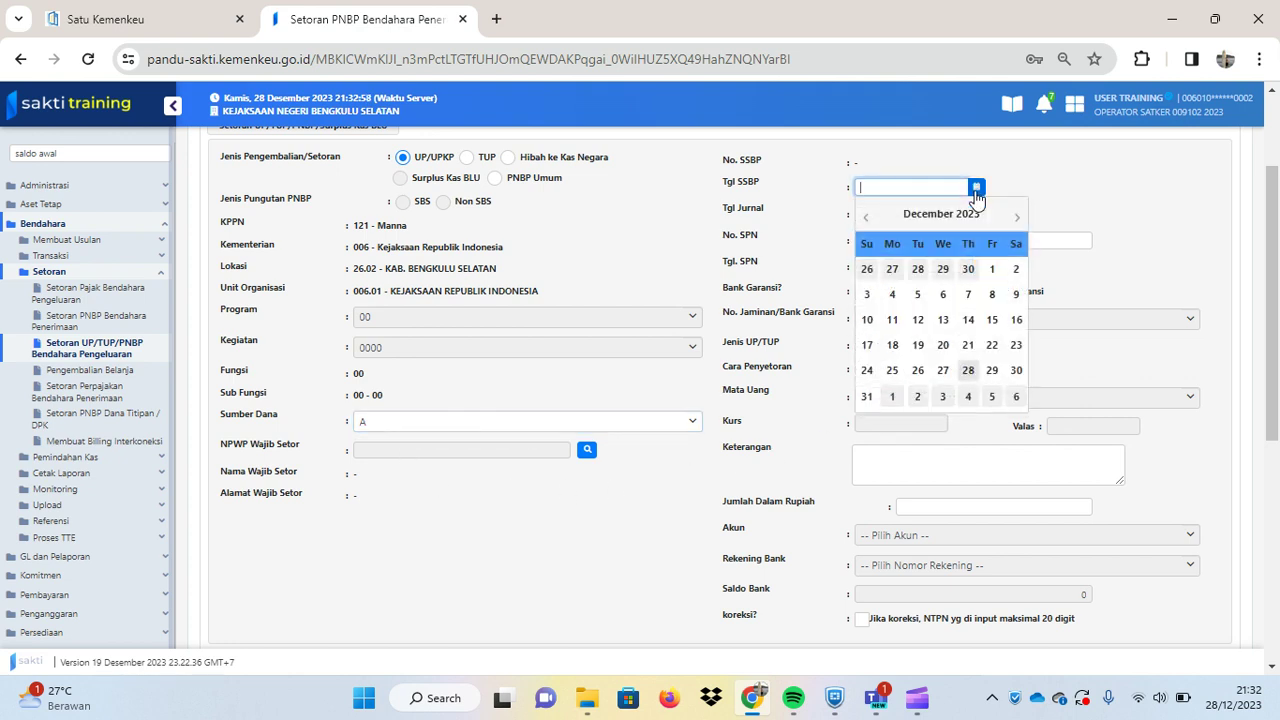
- Date the SSBP 28/12/2023, choose Rupiah for Jenis UP/TUP, and set Cara Penyetoran to Non Tunai
click(968, 370)
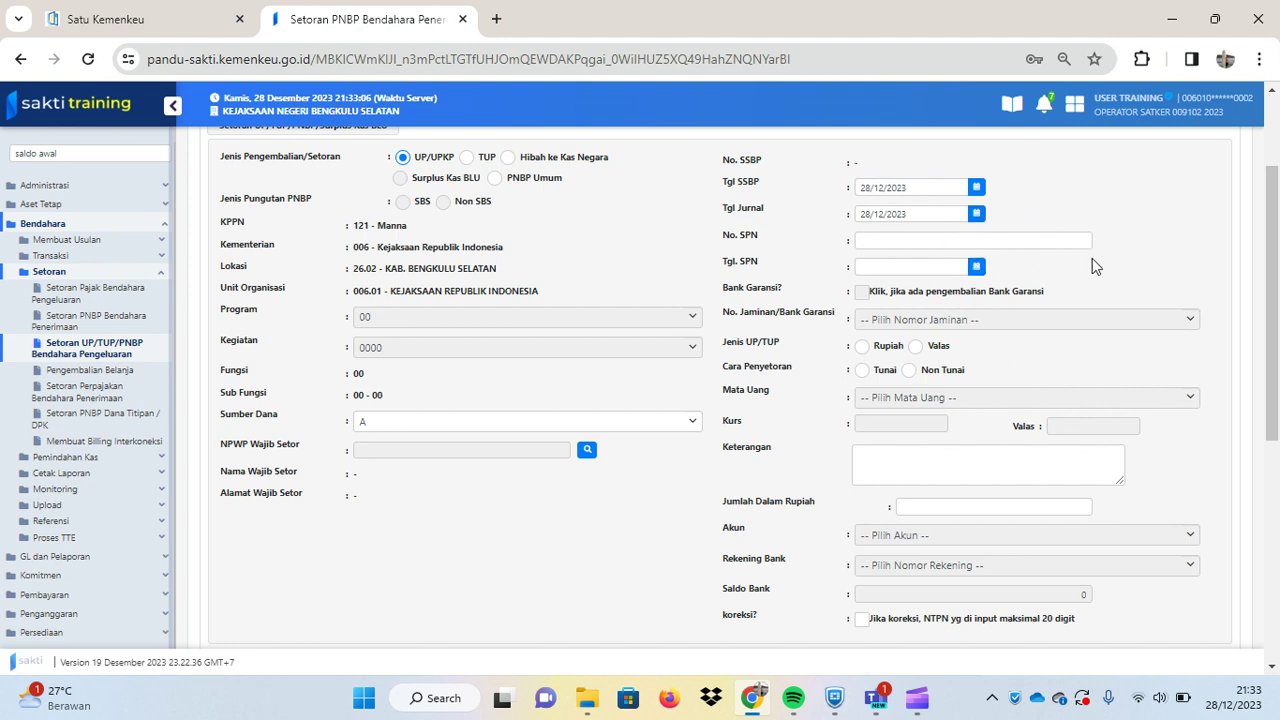
scroll(1075, 322, down, 1)
scroll(1075, 322, up, 1)
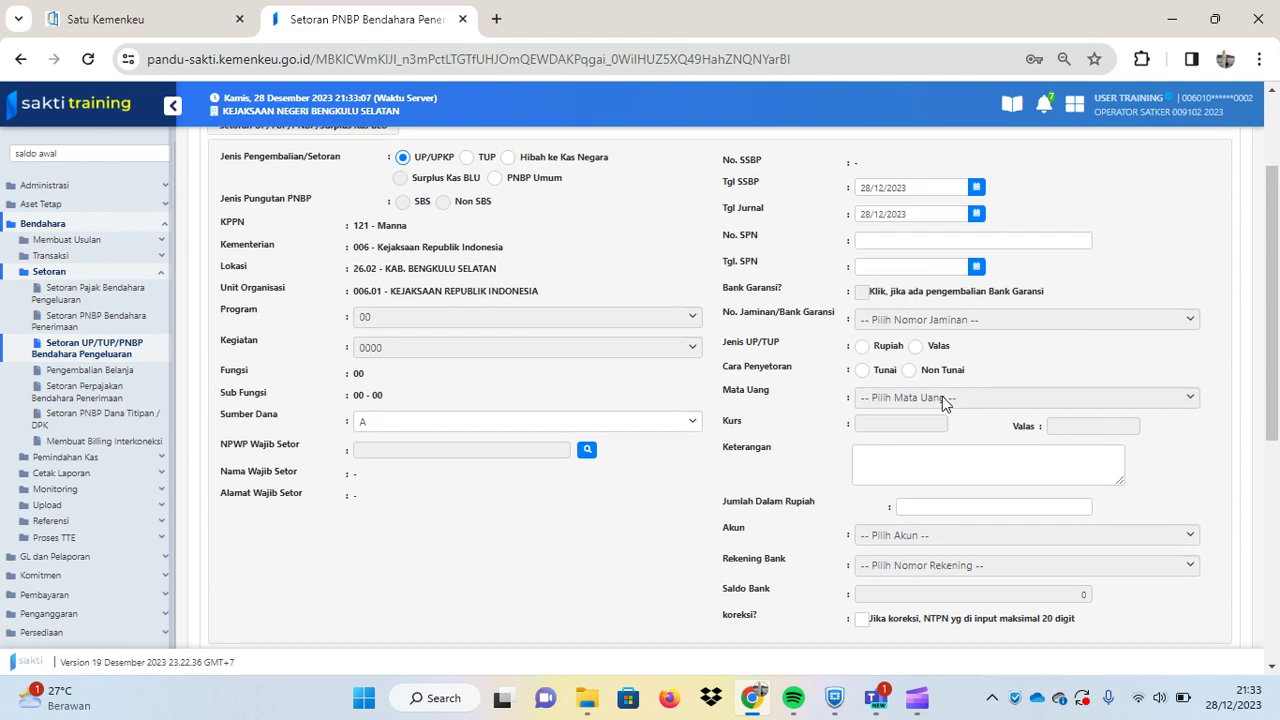
click(860, 349)
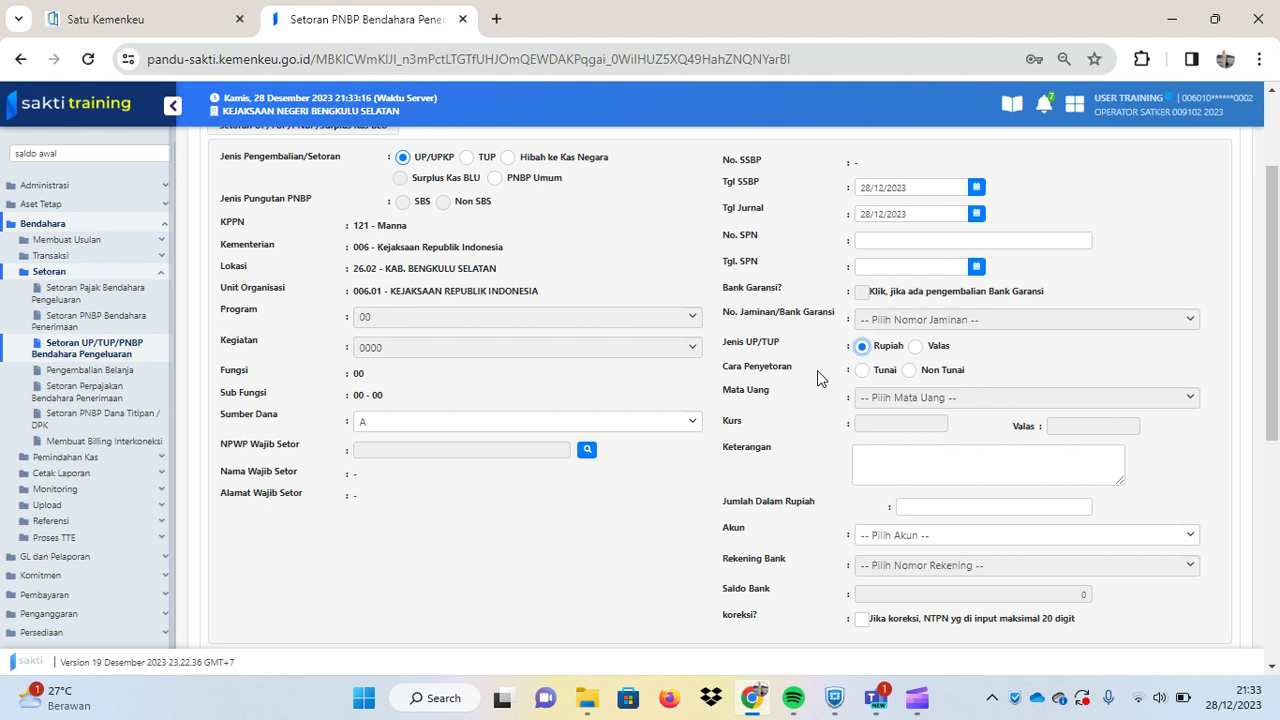
click(861, 371)
click(909, 372)
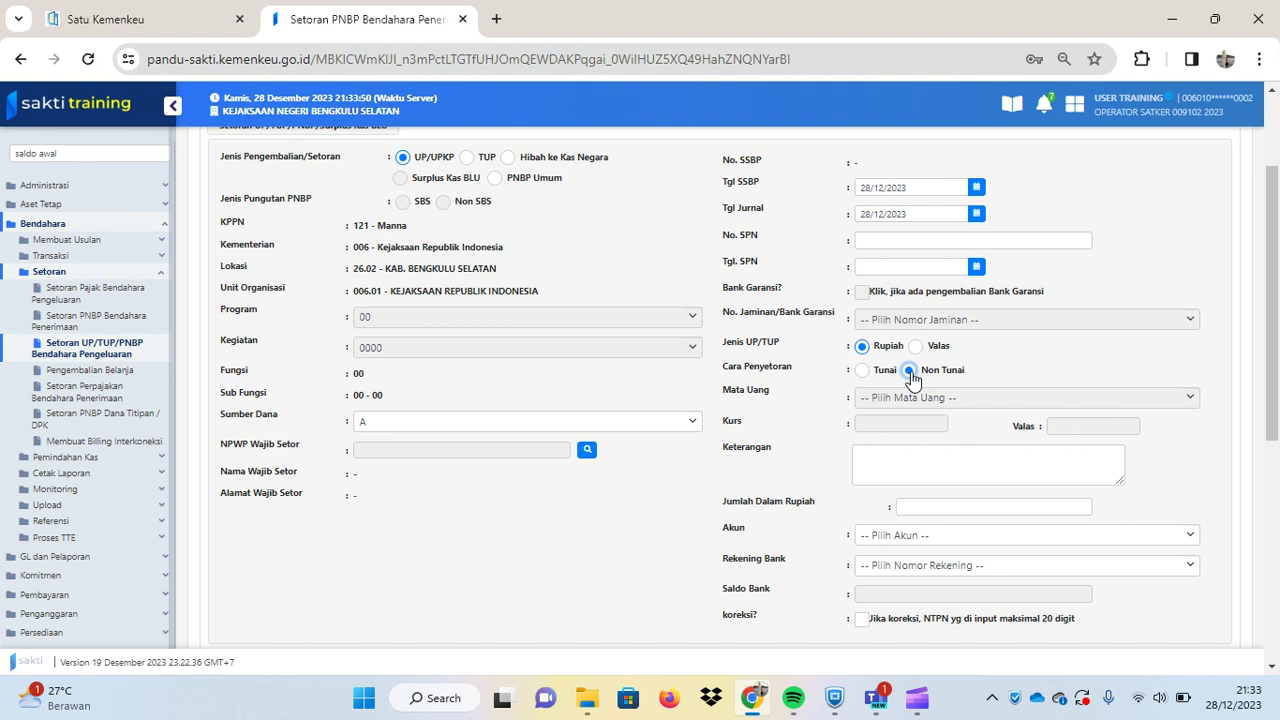
- Switch the deposit method back to Tunai and describe it as 'Penyetoran Sisa UP RM TA 2023'
click(860, 377)
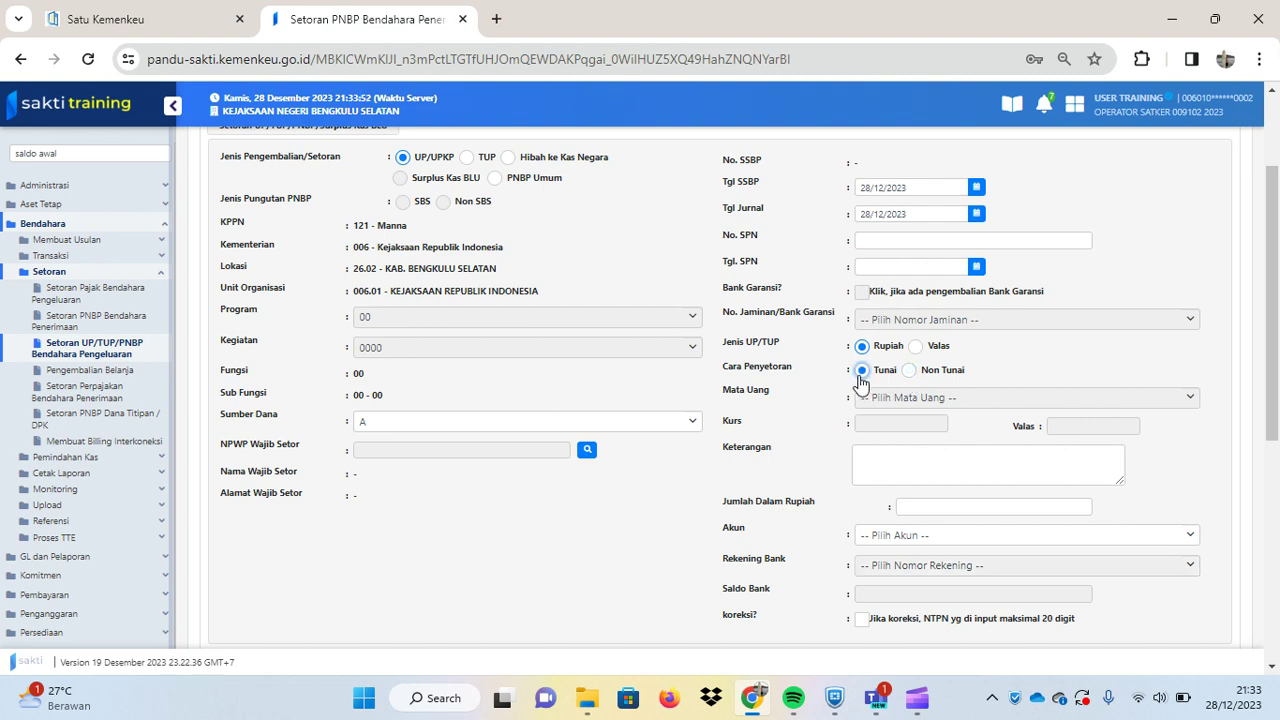
click(886, 453)
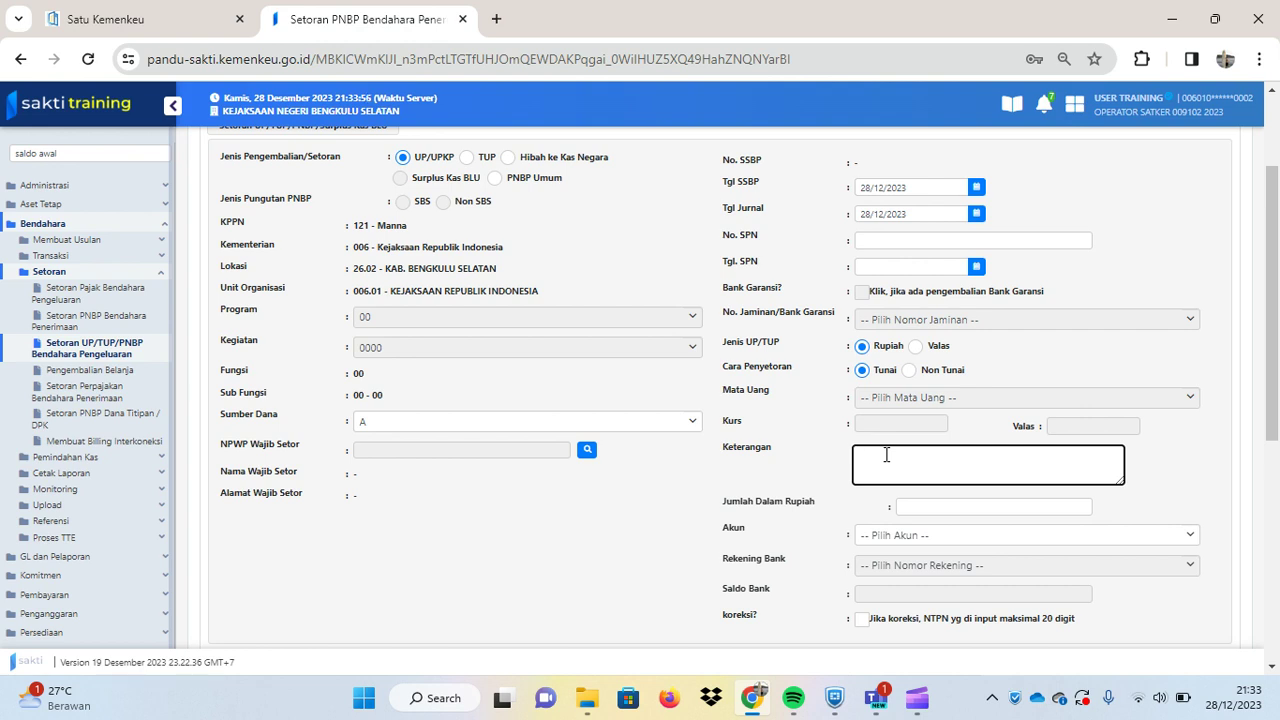
text(Penyetoran Sisa UP RM TA 2023)
- Enter 12321 as the rupiah amount and choose account 815111
click(943, 505)
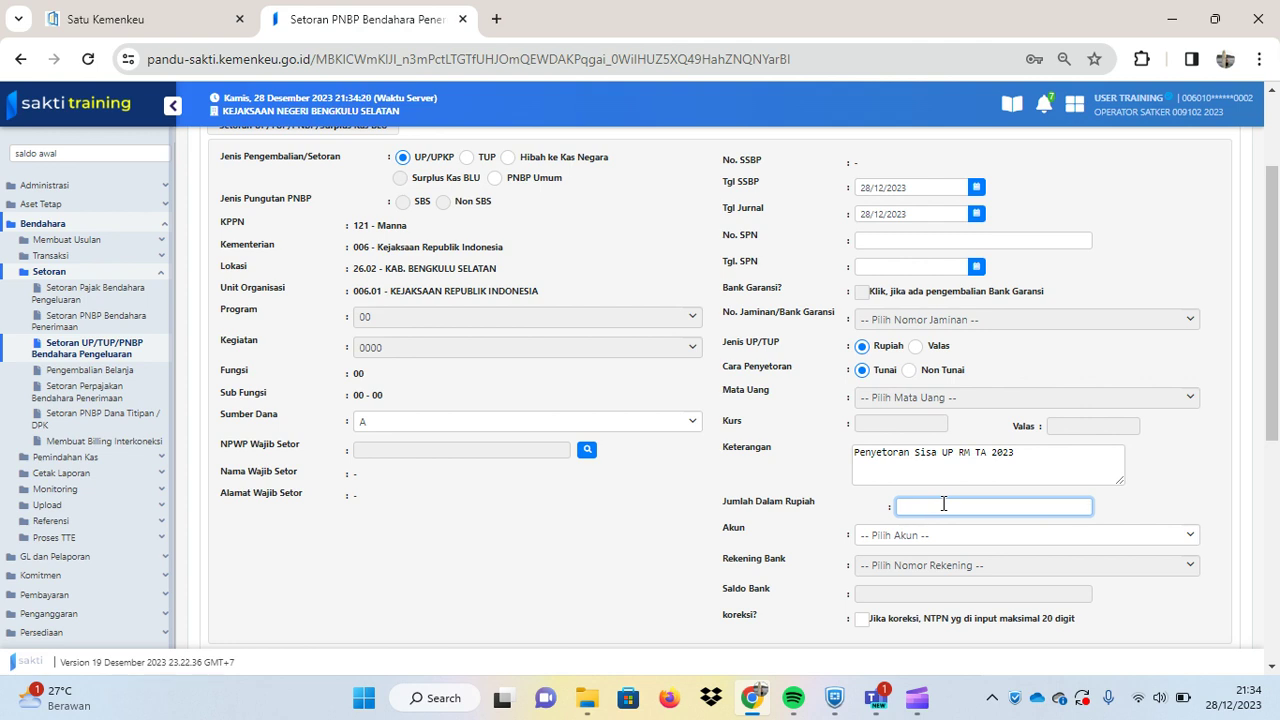
text(12)
key(BackSpace)
text(321)
click(957, 536)
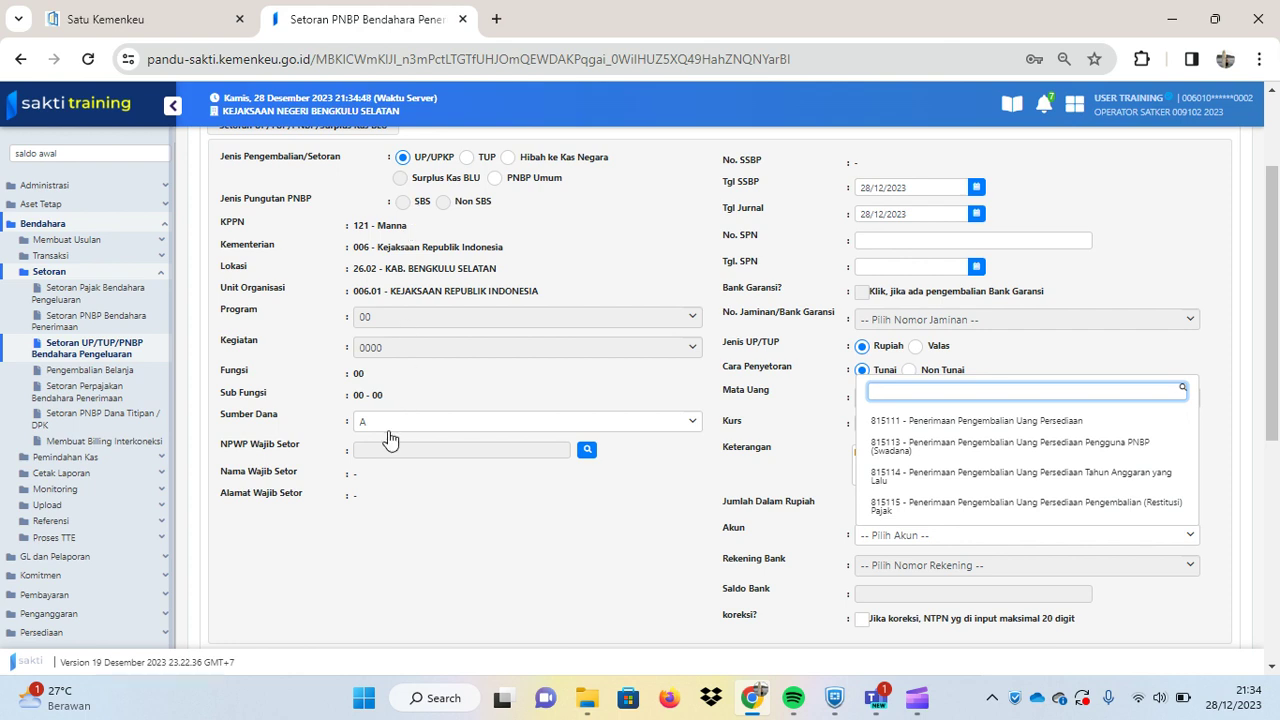
click(921, 426)
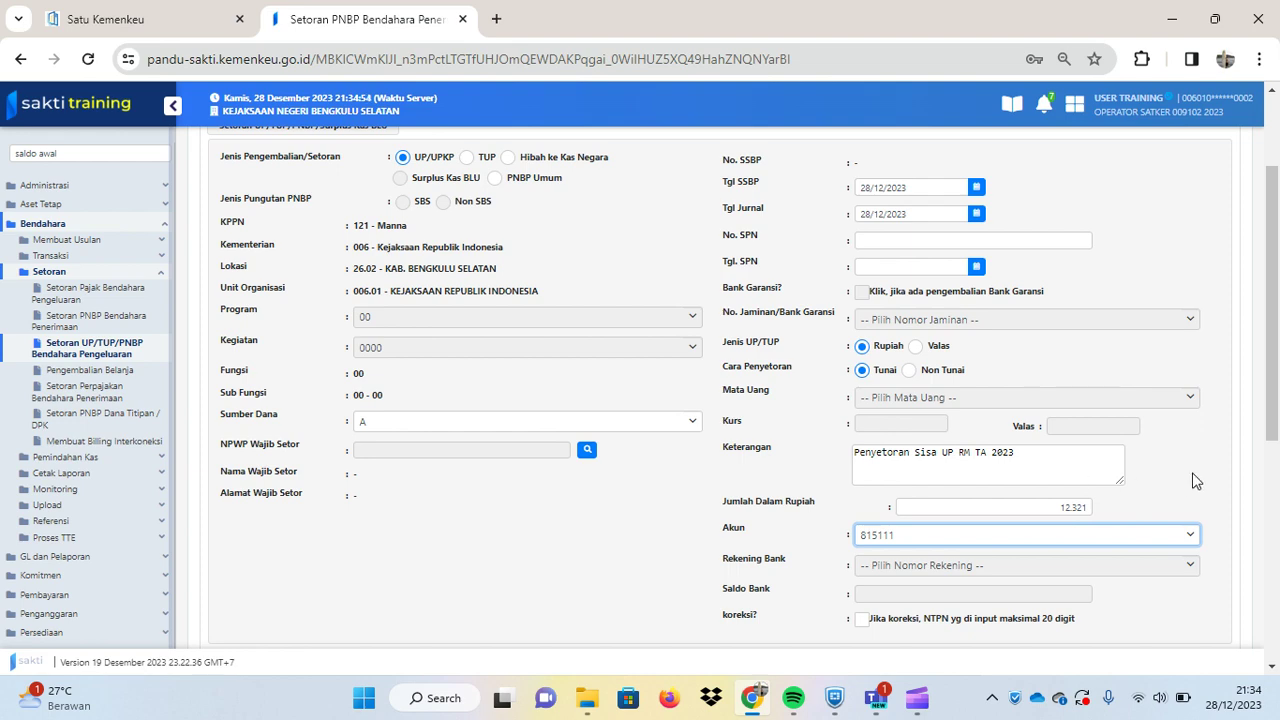
- In Pengesahan Setoran, set the bank received date to 28/12/2023 and enter the NTPN
scroll(1192, 478, down, 2)
scroll(1186, 494, down, 4)
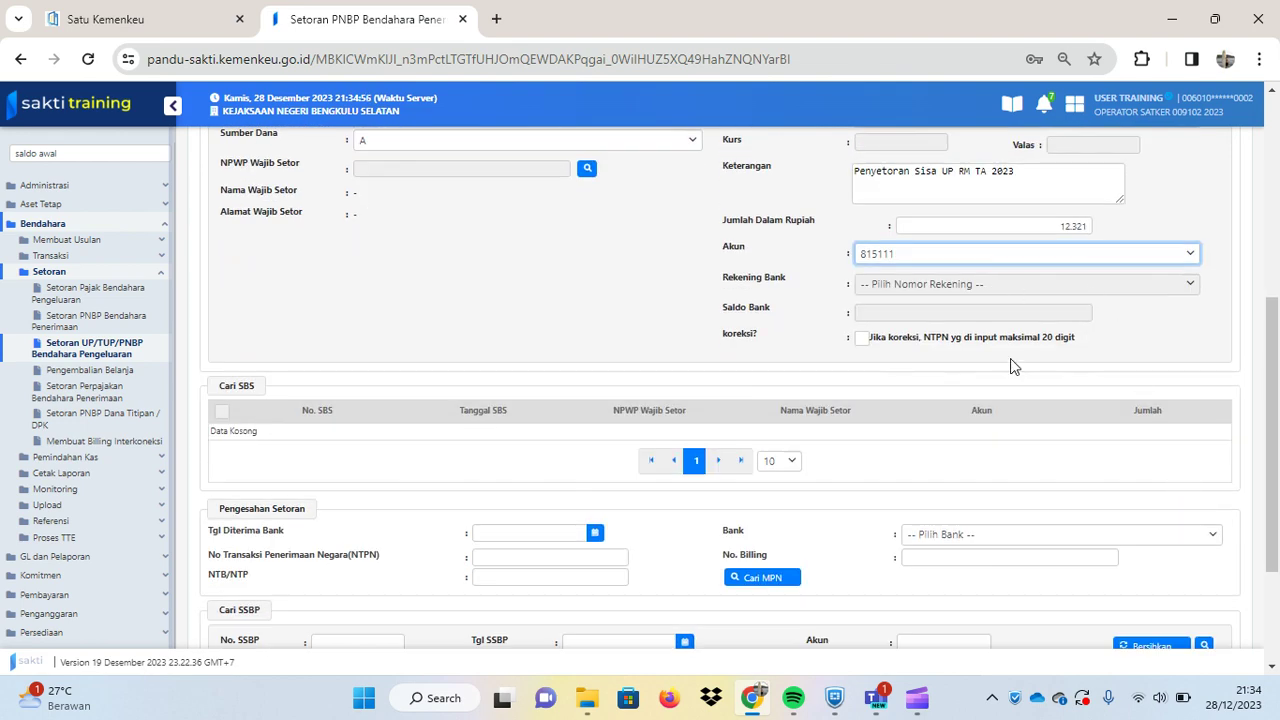
scroll(1011, 366, down, 1)
scroll(1015, 374, down, 1)
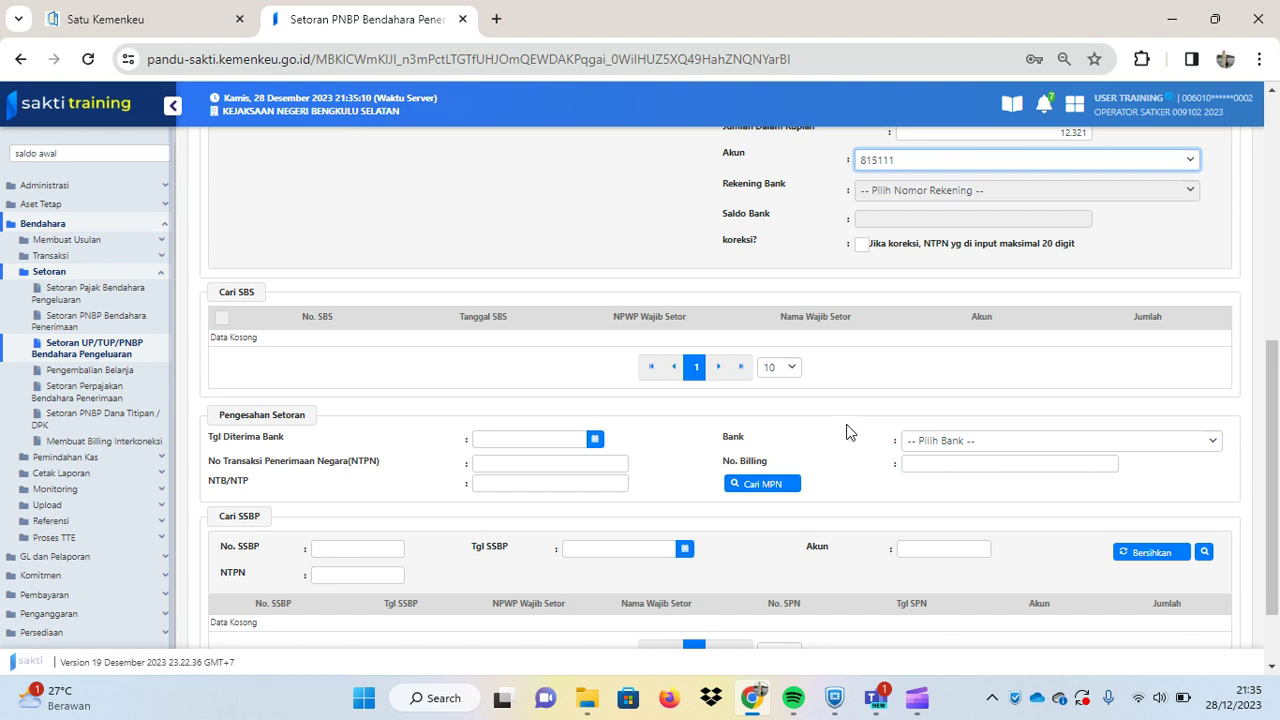
click(594, 440)
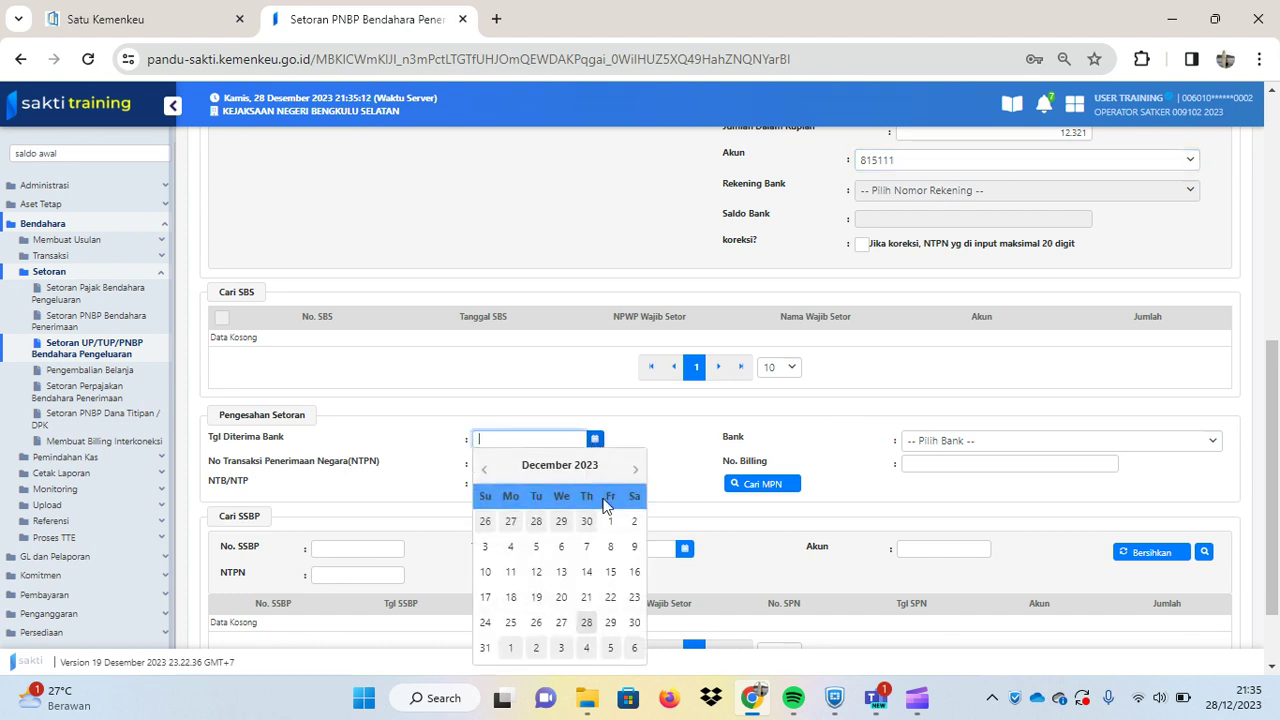
click(585, 625)
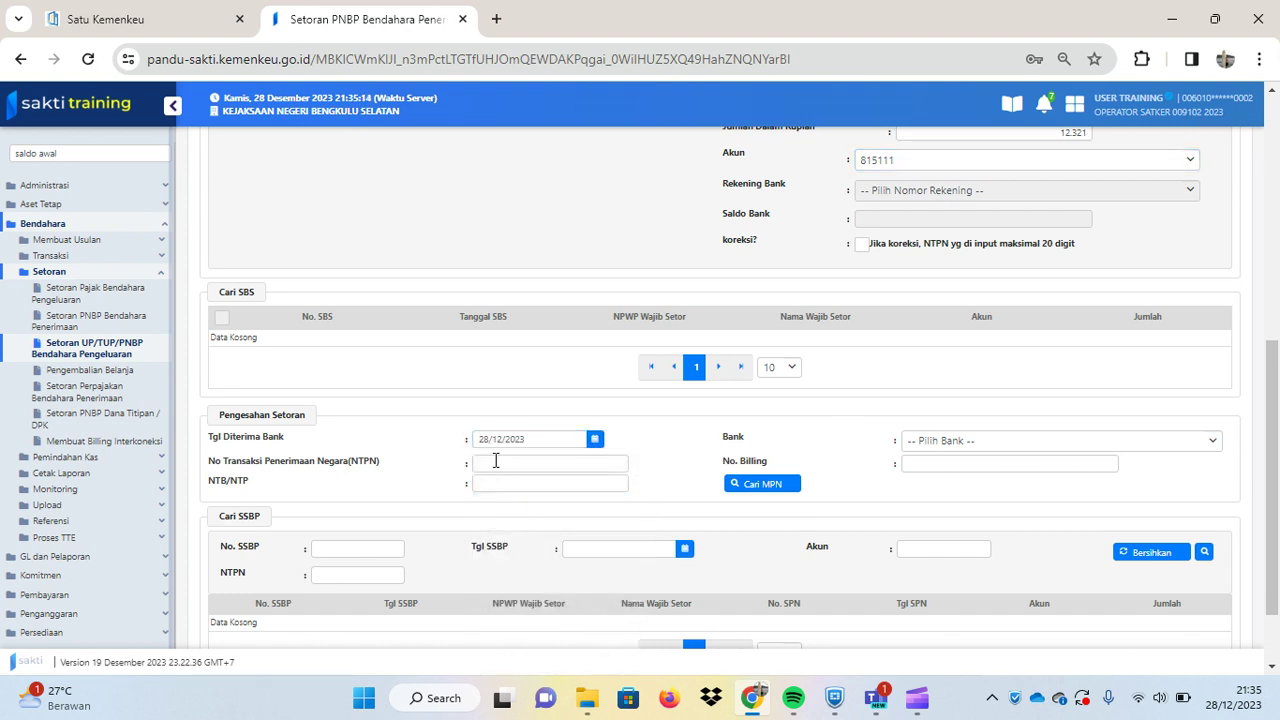
click(495, 461)
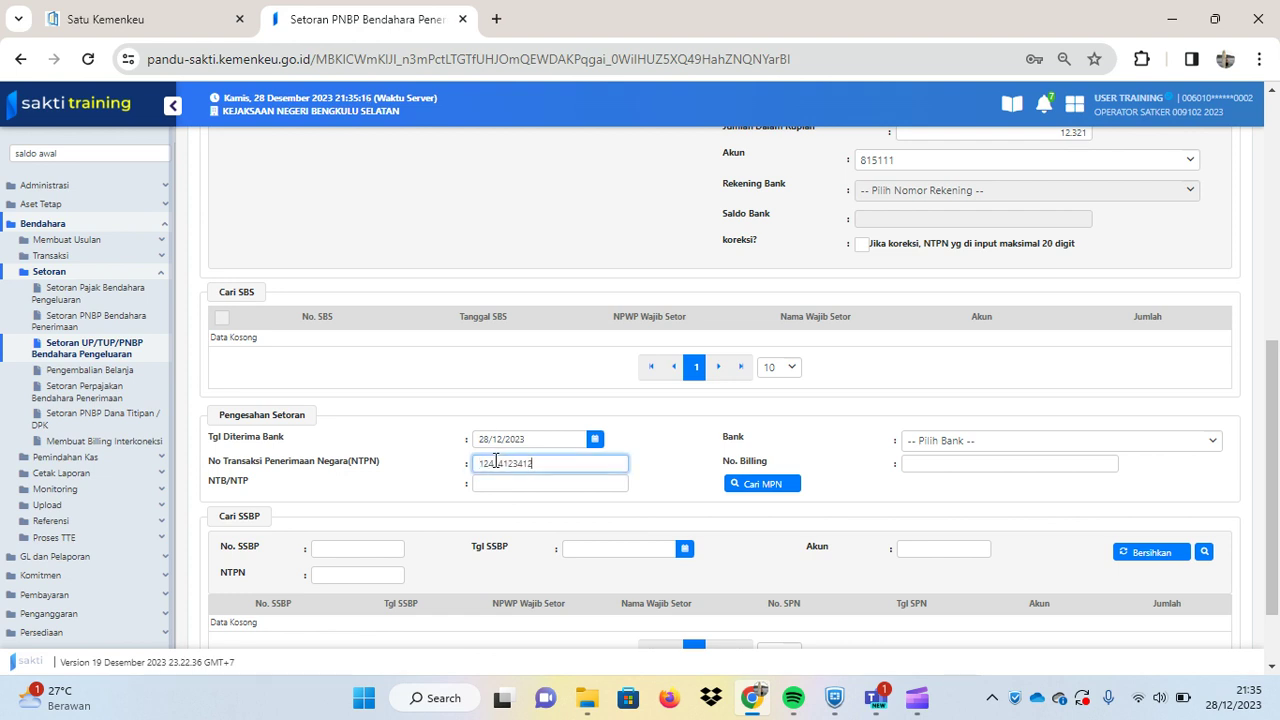
- Enter the NTB/NTP number, choose BANK MANDIRI as the bank, and enter the billing number
click(515, 486)
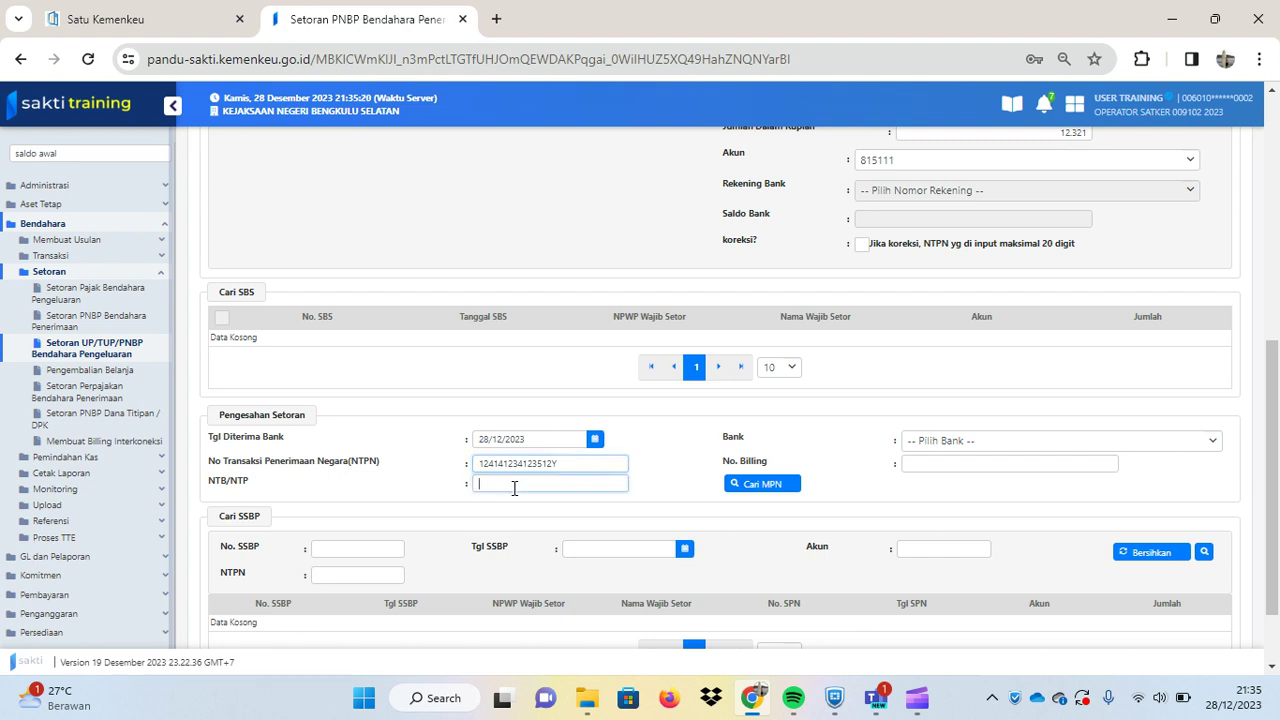
text(1234123412341234)
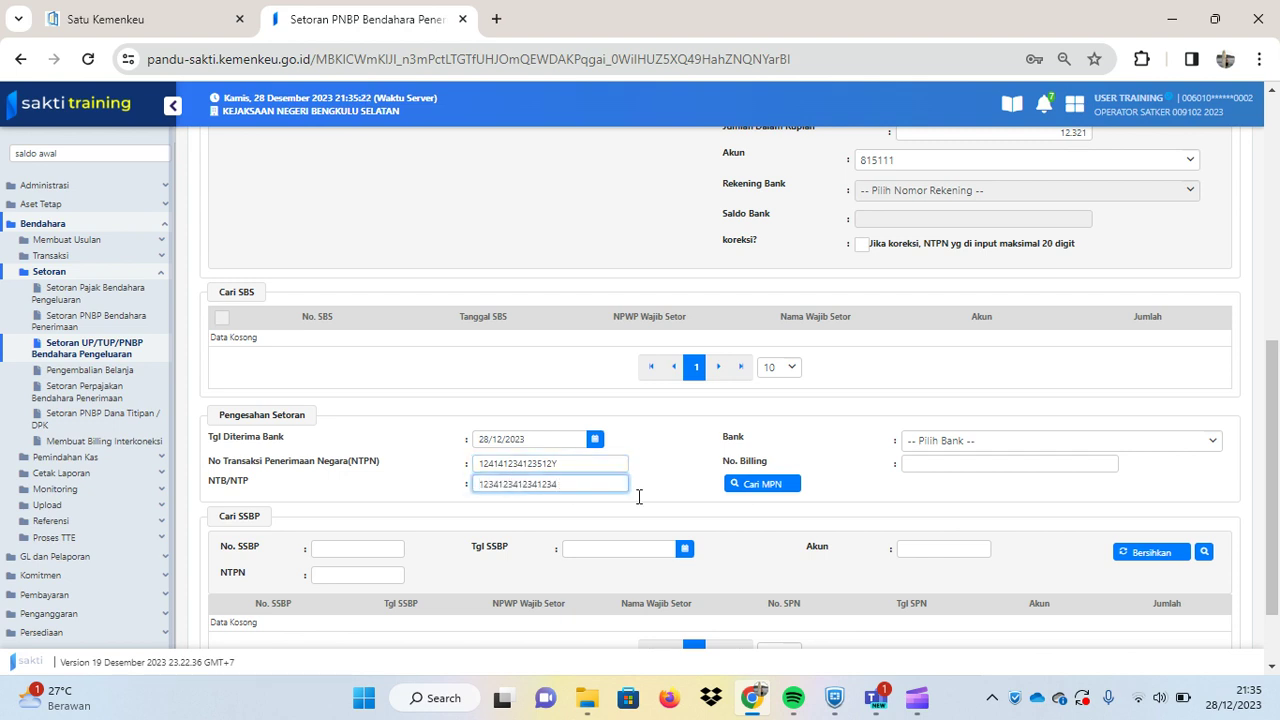
click(956, 449)
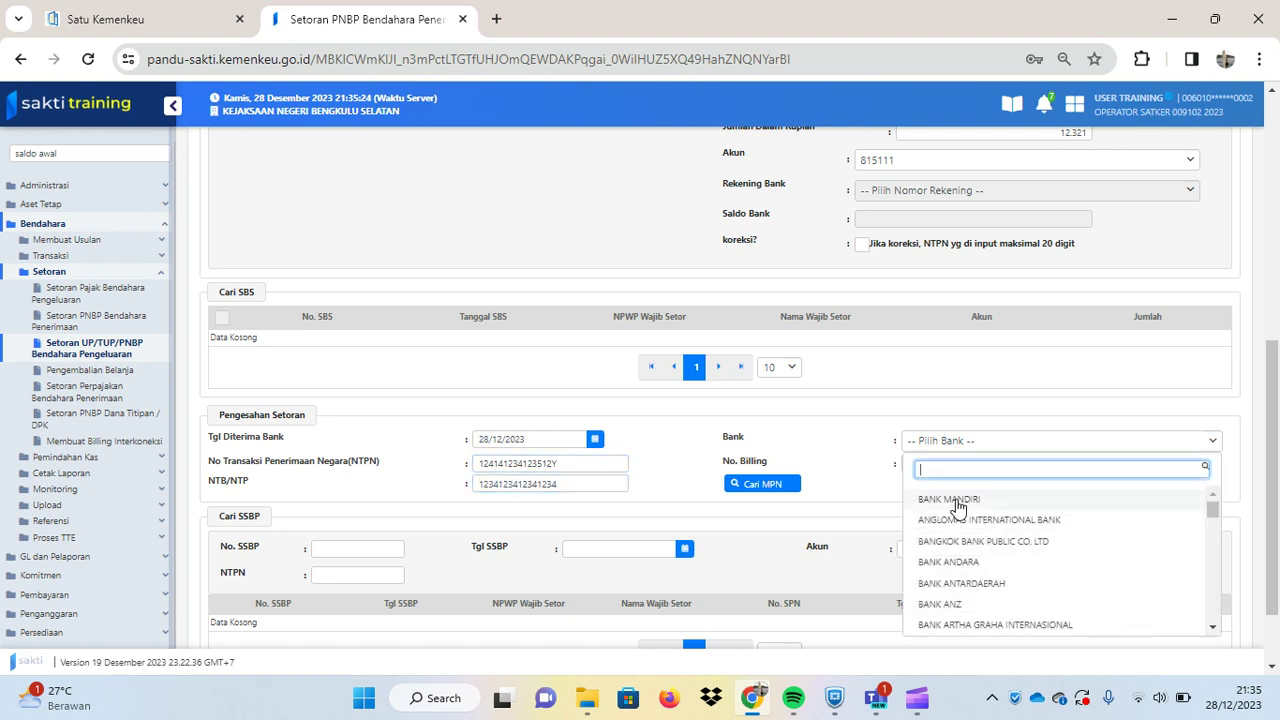
click(956, 500)
click(949, 465)
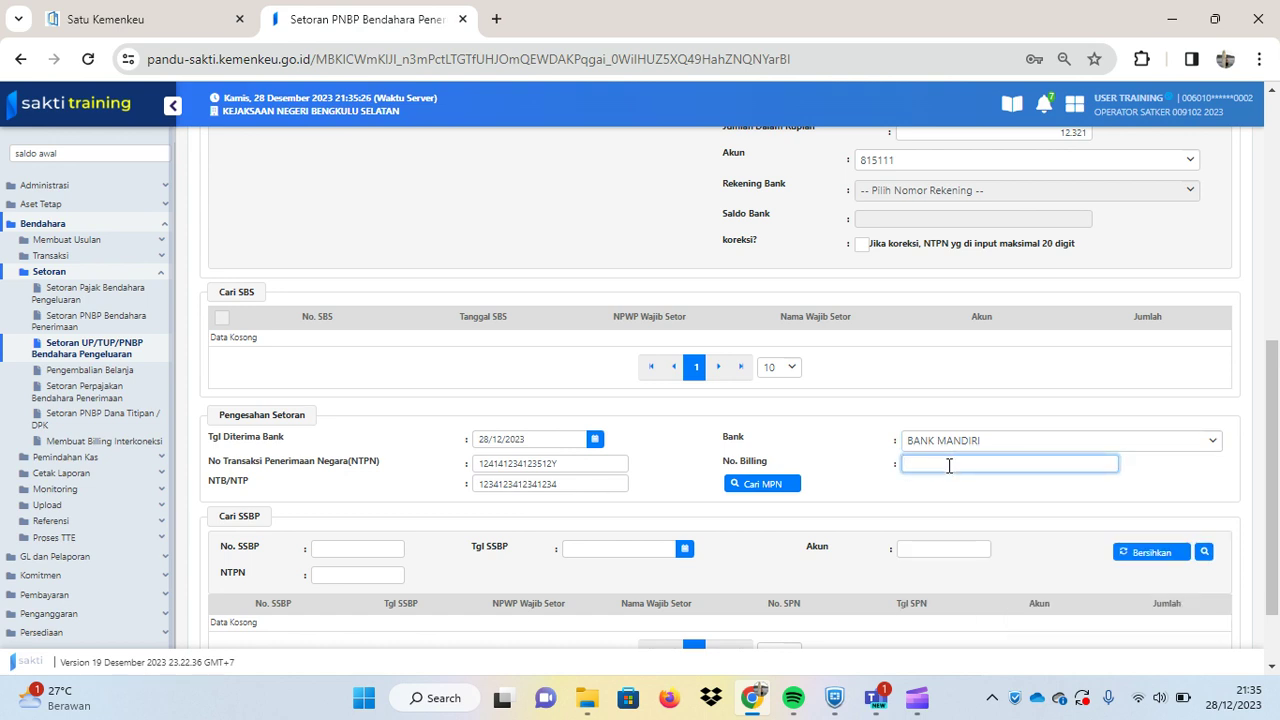
text(123412341234123)
scroll(866, 437, down, 1)
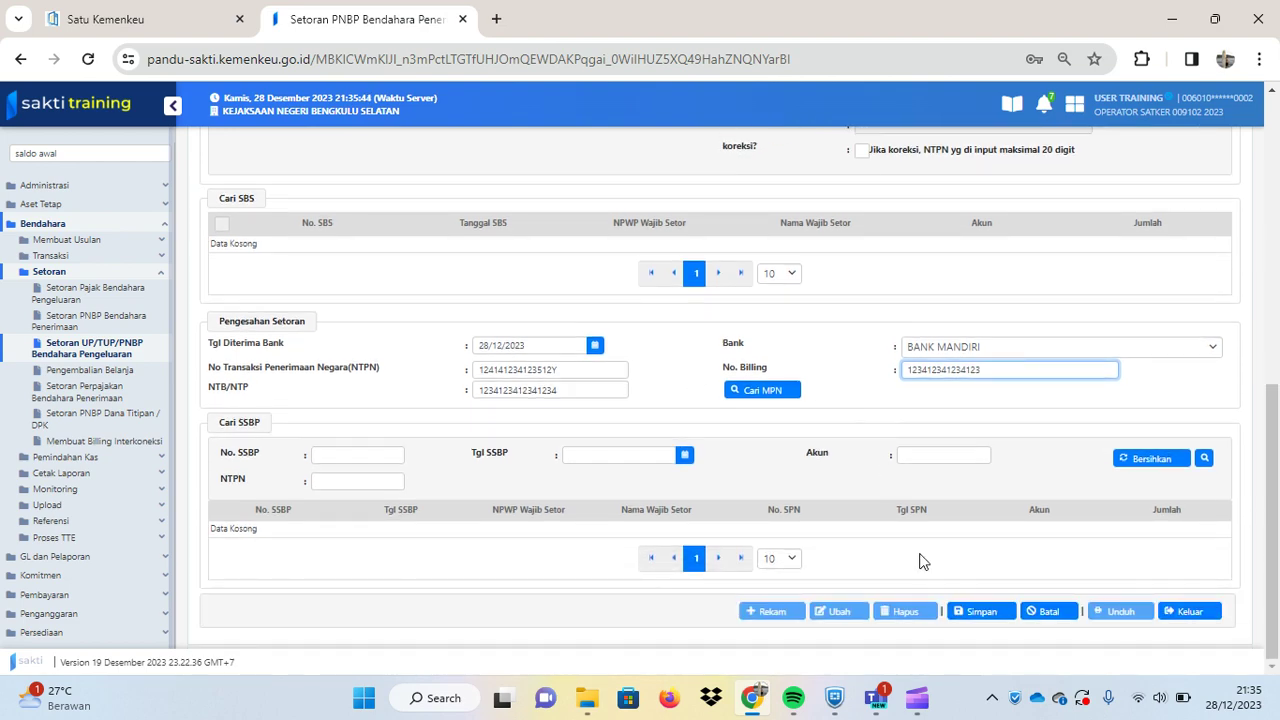
- After the NPWP warning on saving, pick Bendahara Pengeluaran as the depositor from the NPWP search
click(958, 612)
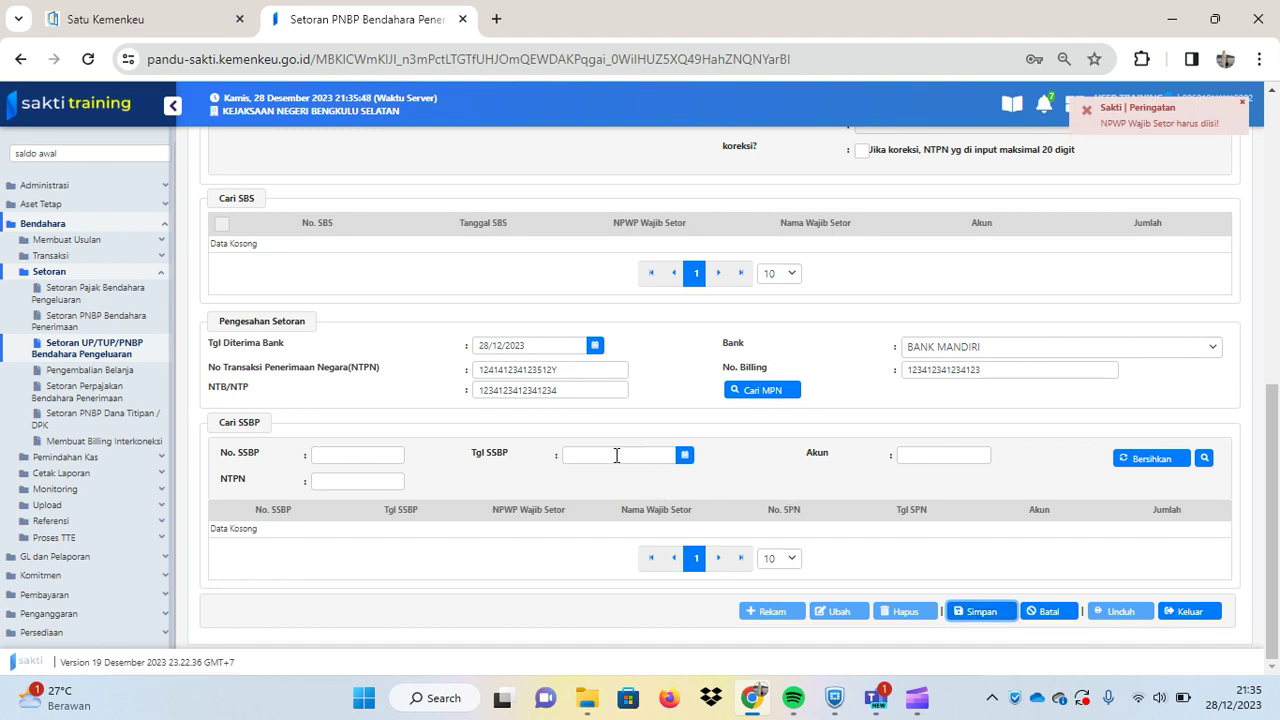
scroll(891, 434, up, 3)
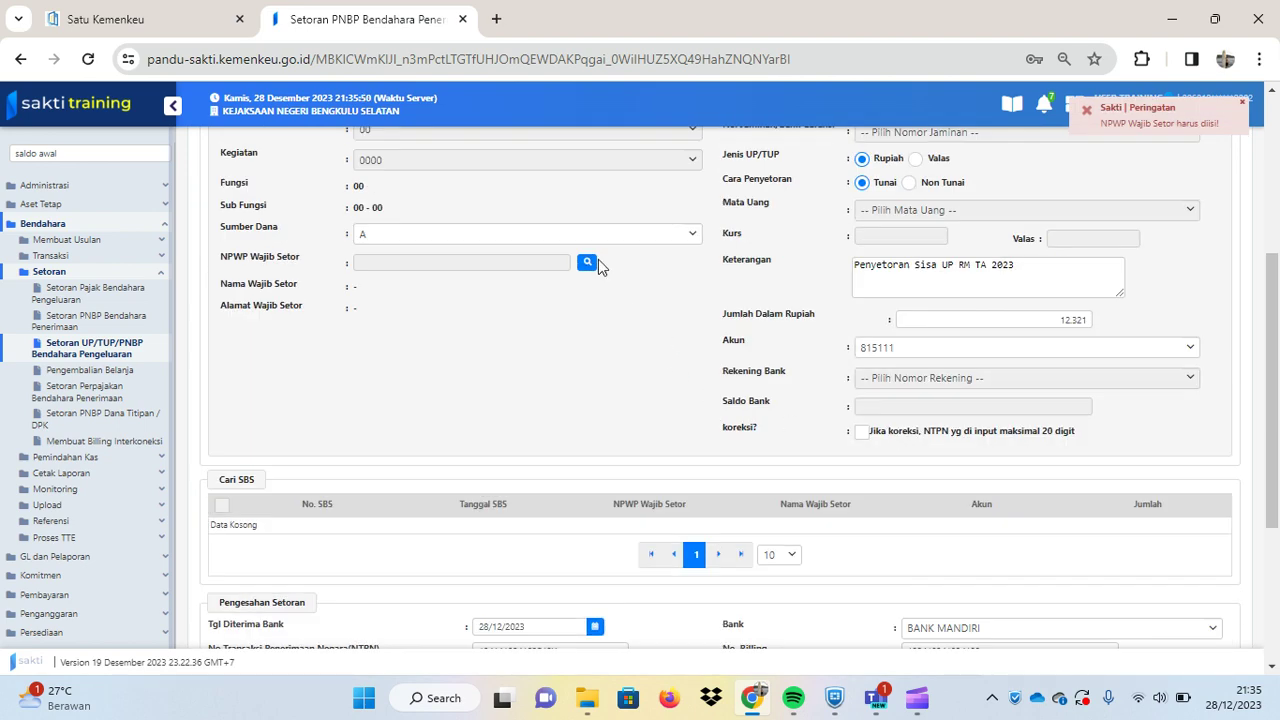
click(588, 264)
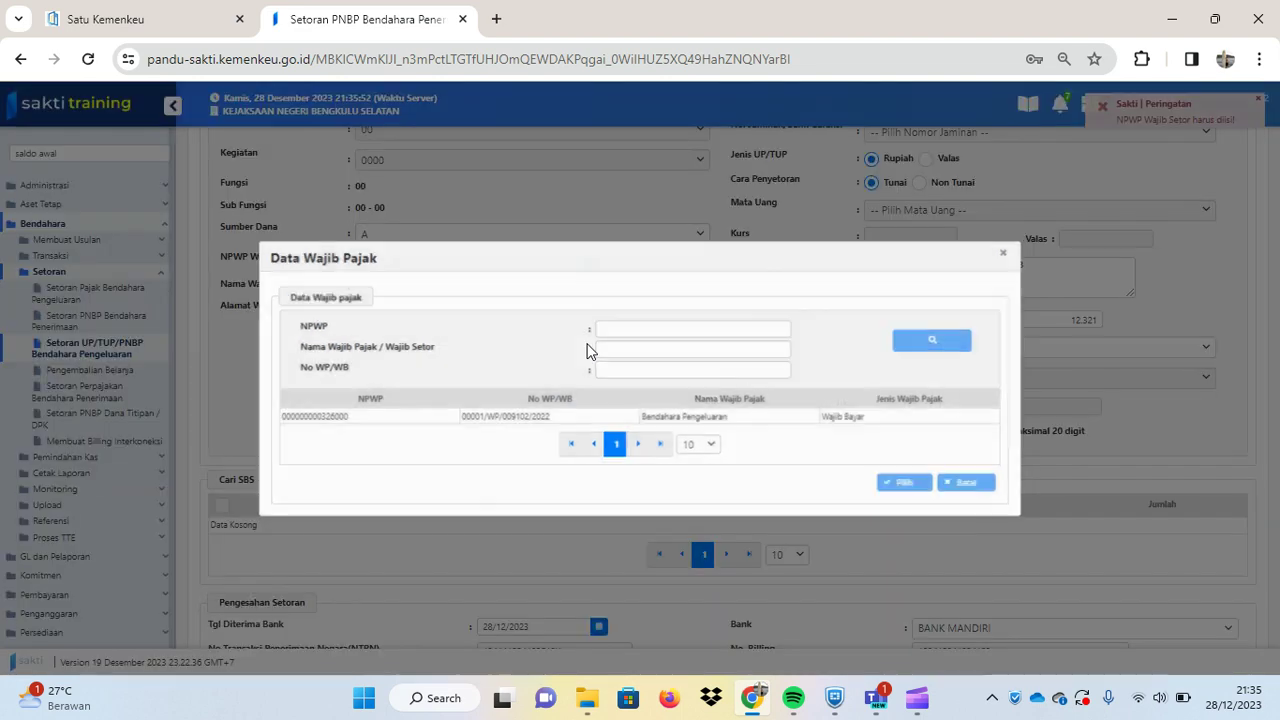
click(562, 416)
click(896, 484)
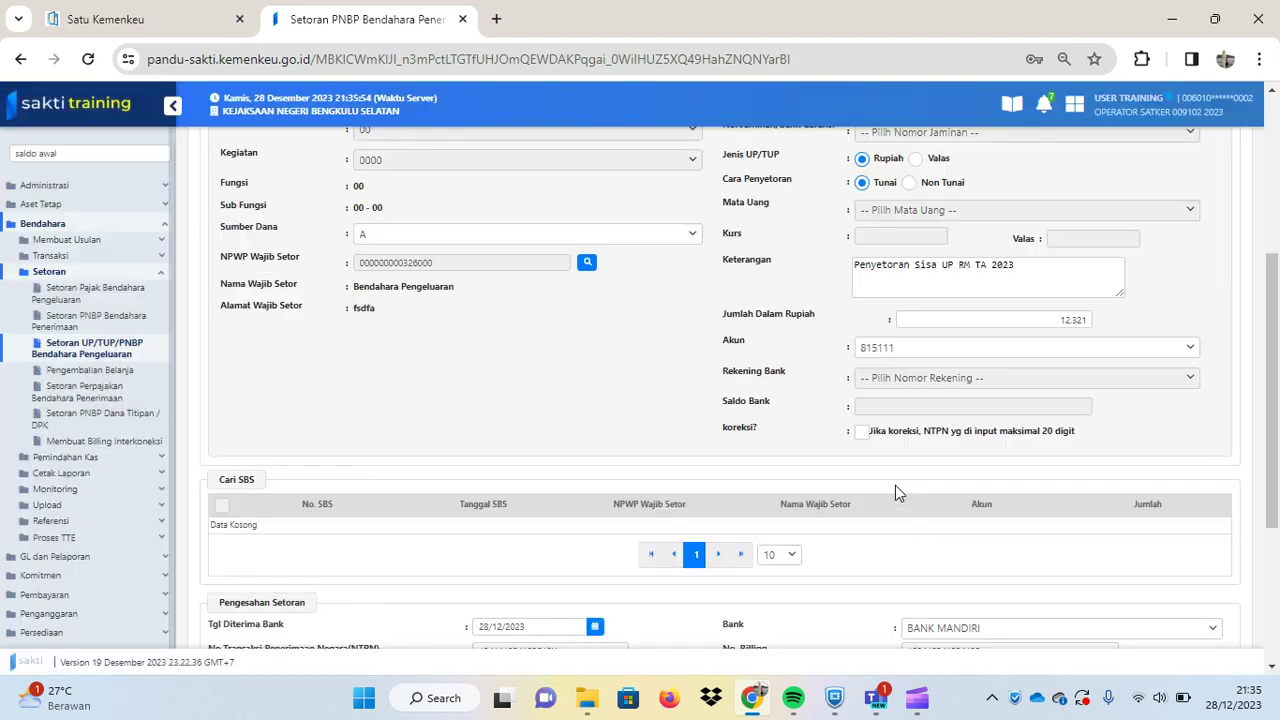
- Save the deposit record and confirm with Ya
scroll(950, 476, down, 1)
scroll(950, 476, down, 3)
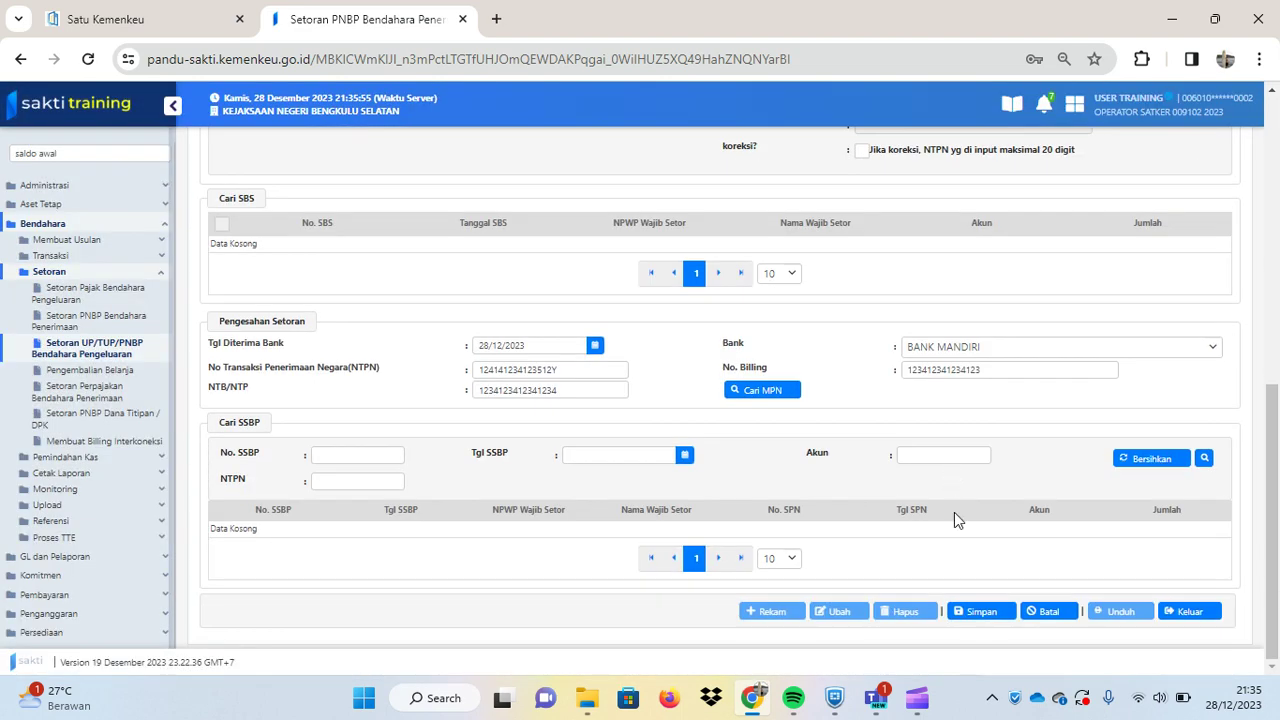
click(969, 610)
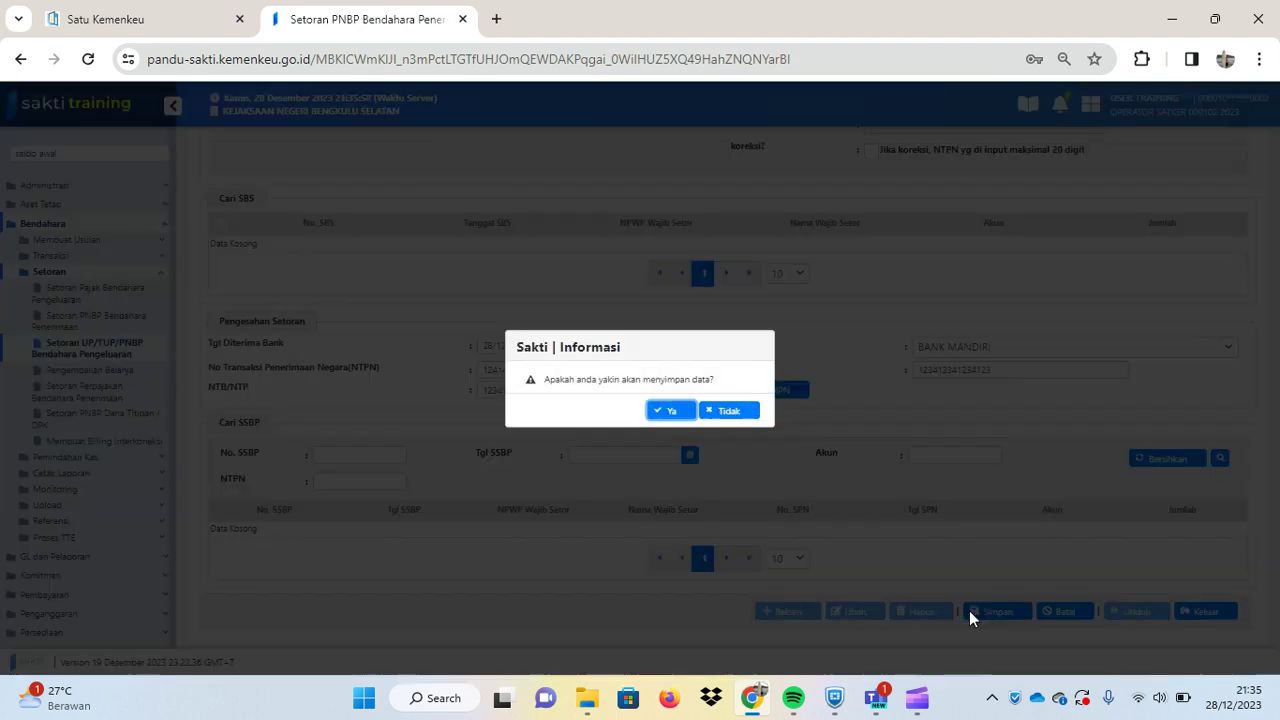
click(670, 412)
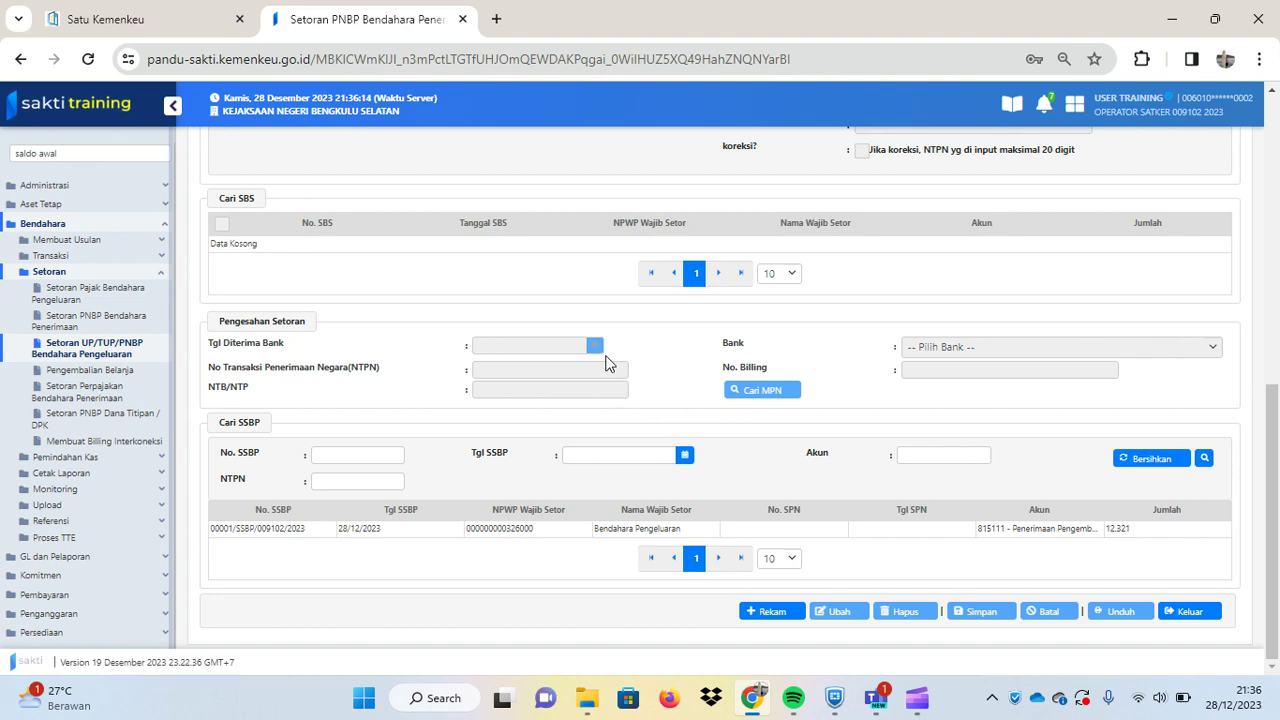
scroll(606, 362, up, 1)
scroll(606, 362, up, 5)
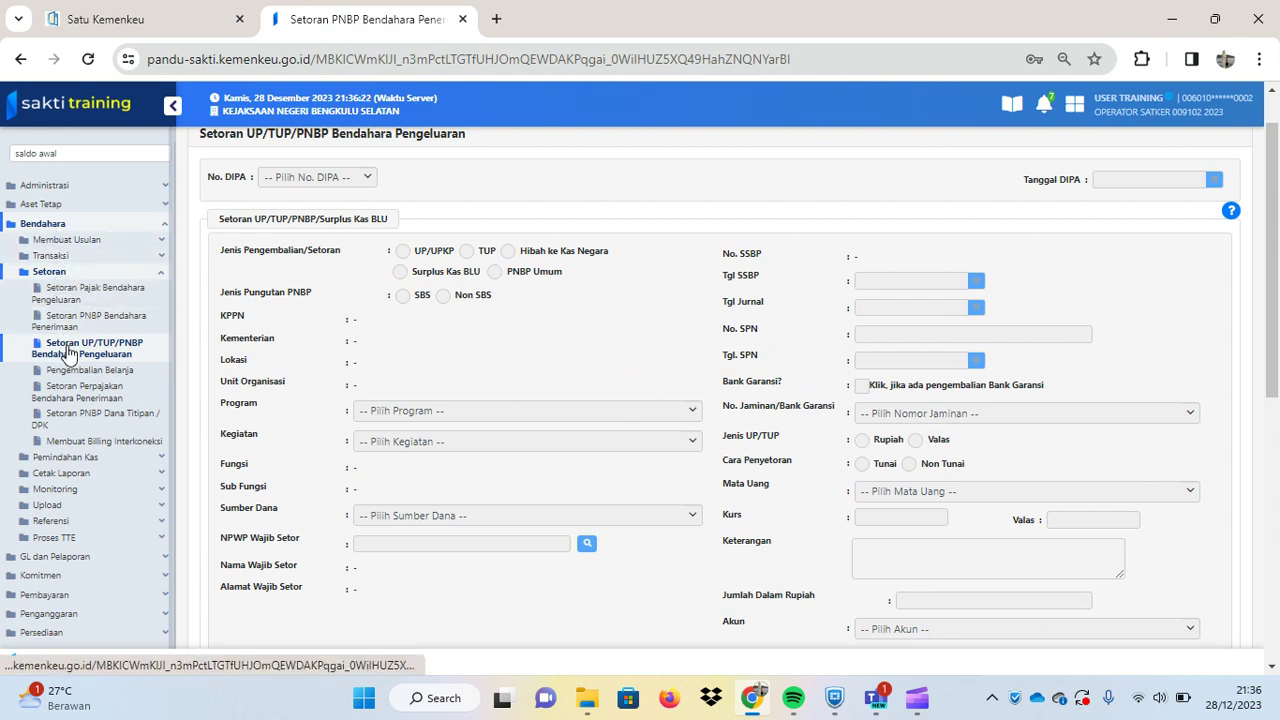
scroll(779, 365, down, 3)
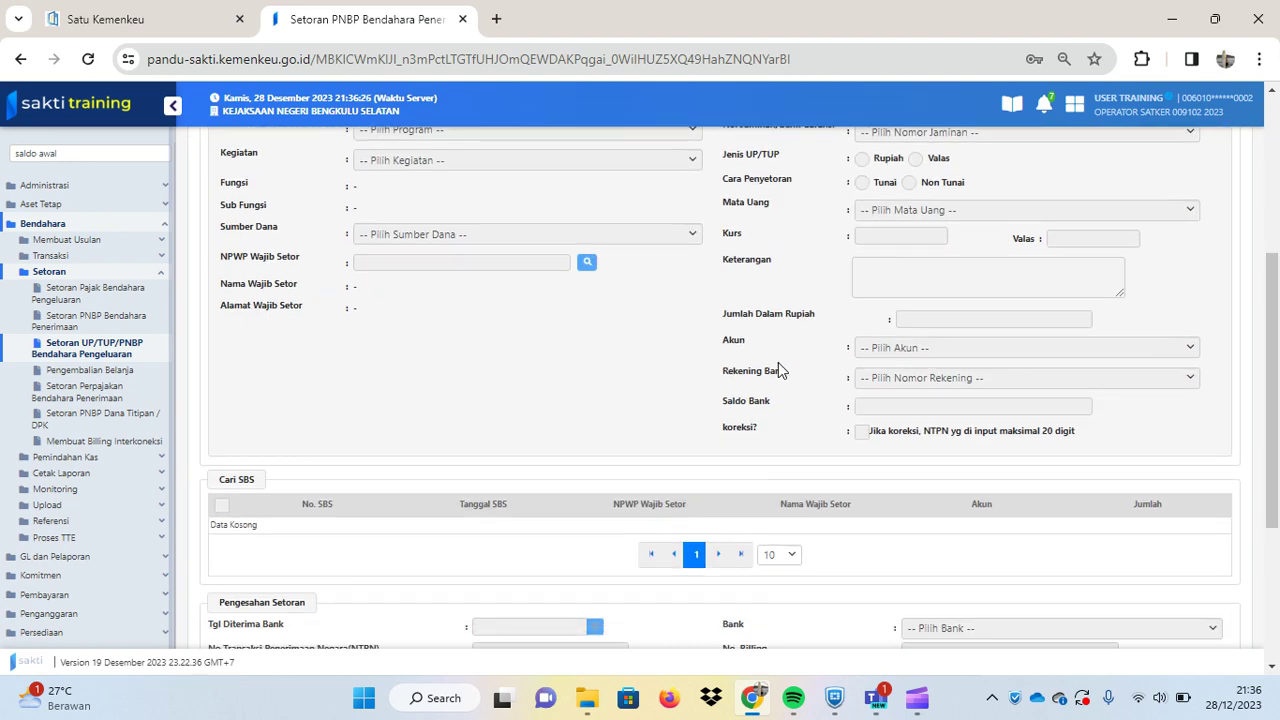
scroll(779, 363, down, 1)
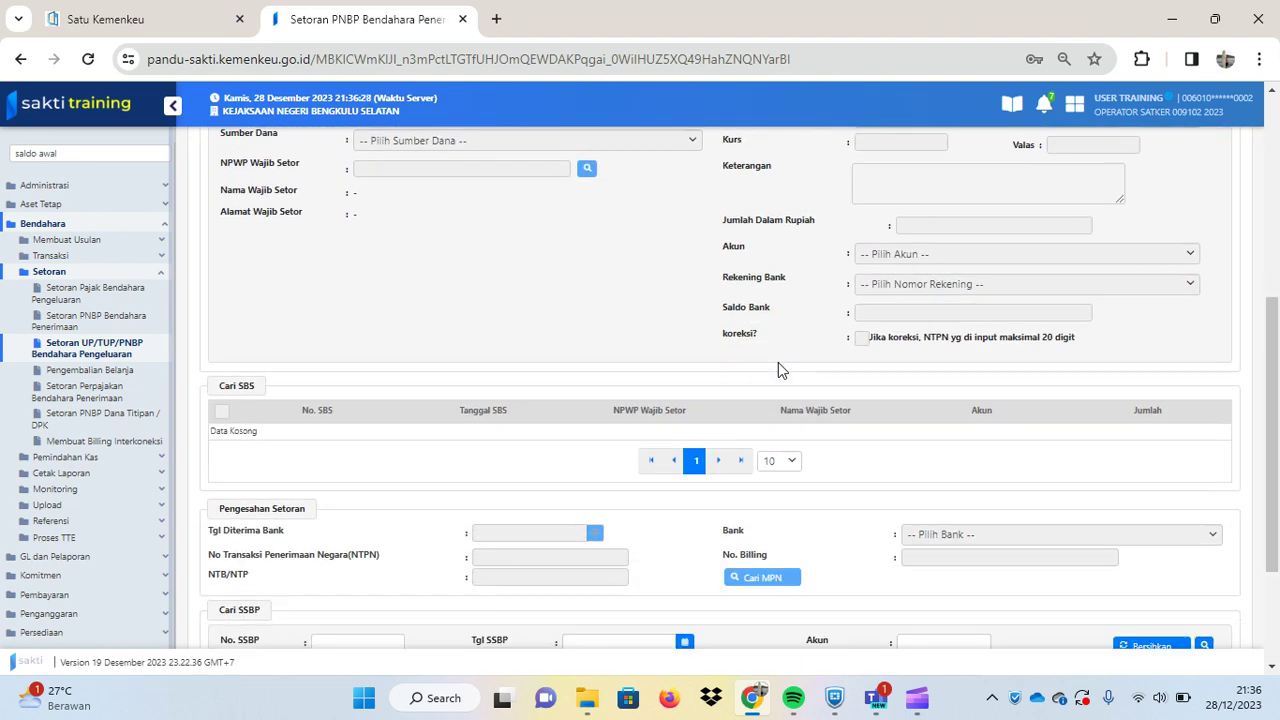
scroll(779, 370, down, 2)
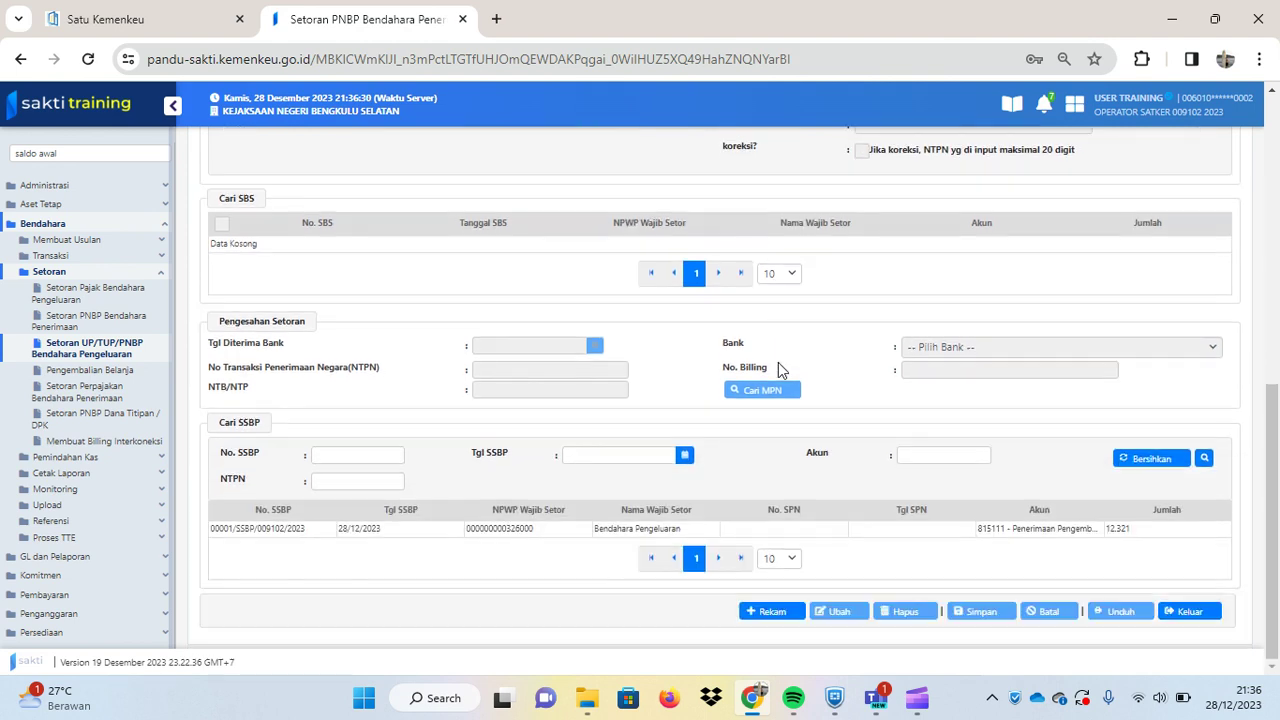